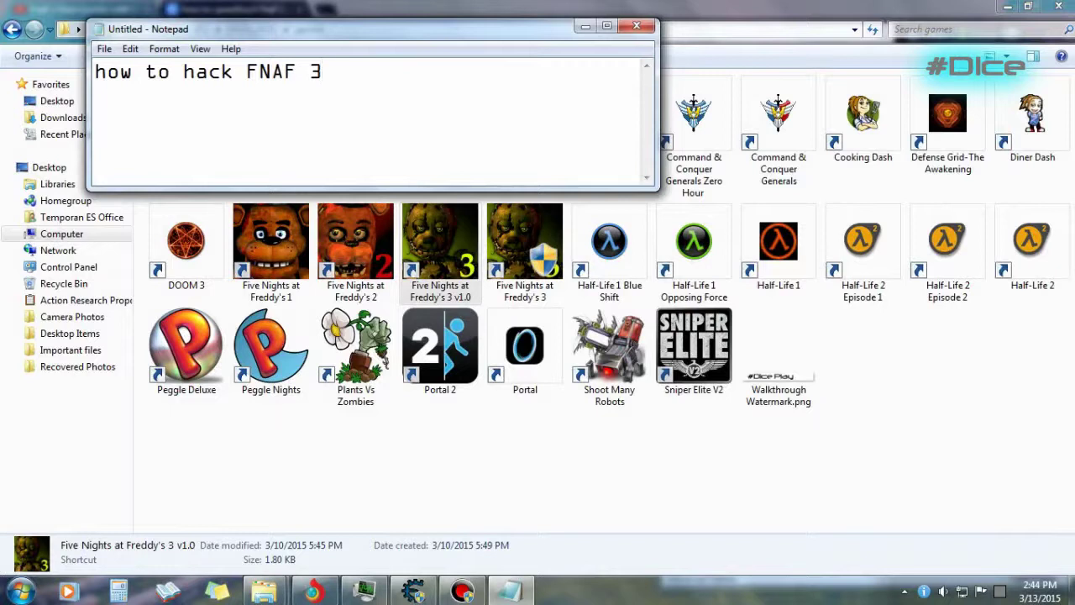
Complete the heading with "(also works on FNAF 1&2):" and write instruction "1. RUN: %appdata% - like so" below it
{"action": "type", "text": "orks on FNAF 1&2"}
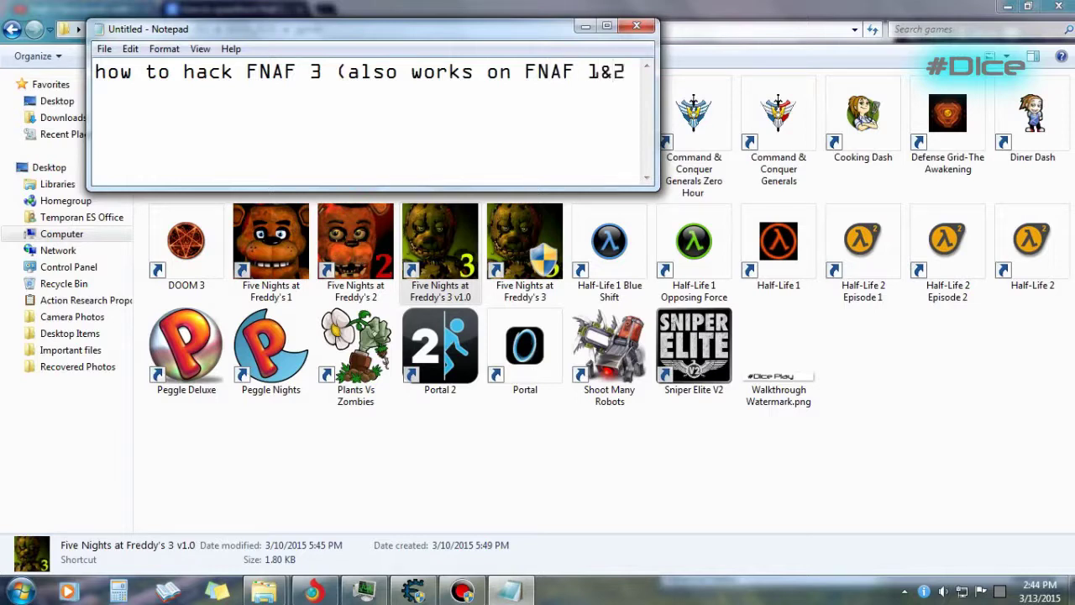
{"action": "type", "text": "):  1."}
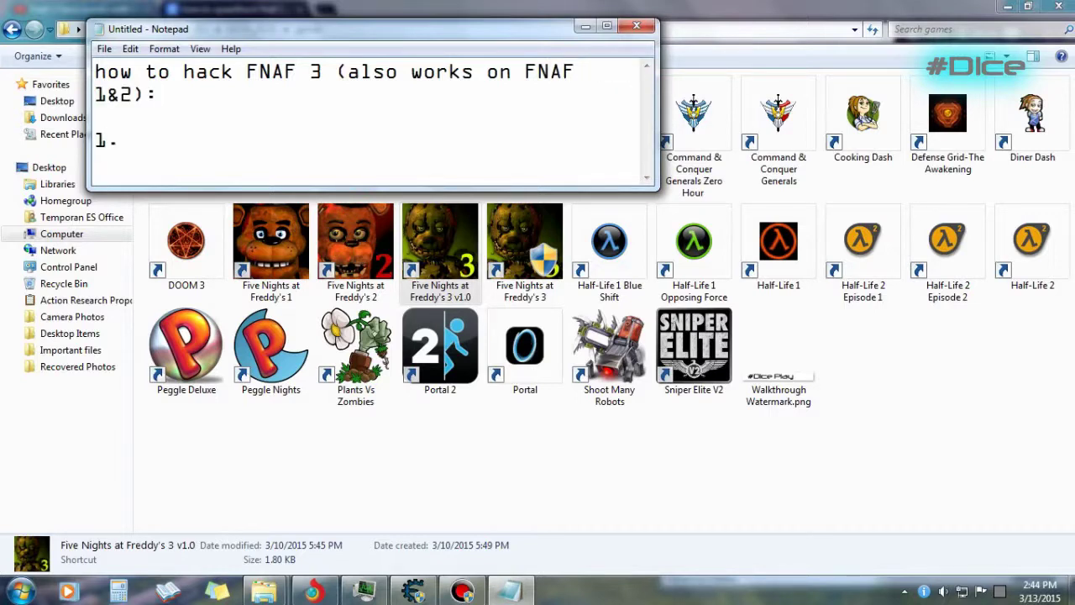
{"action": "type", "text": " RUN: %appdata%"}
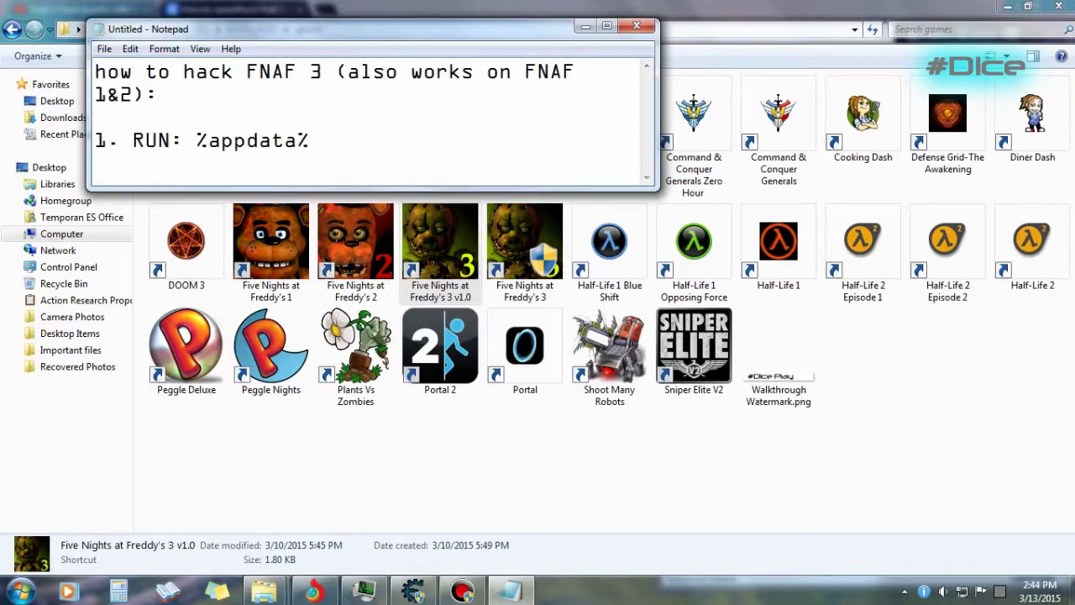
{"action": "type", "text": " - like so"}
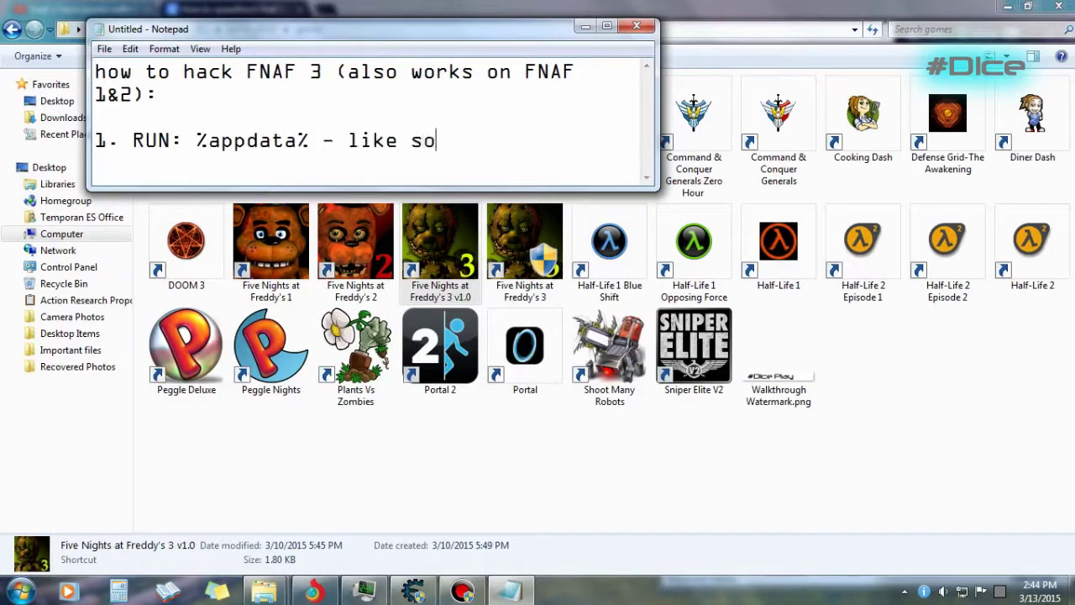
Open the %appdata% folder through the Run dialog and place its window clear of the notes
{"action": "left_click", "coordinate": [604, 163]}
{"action": "key", "text": "super"}
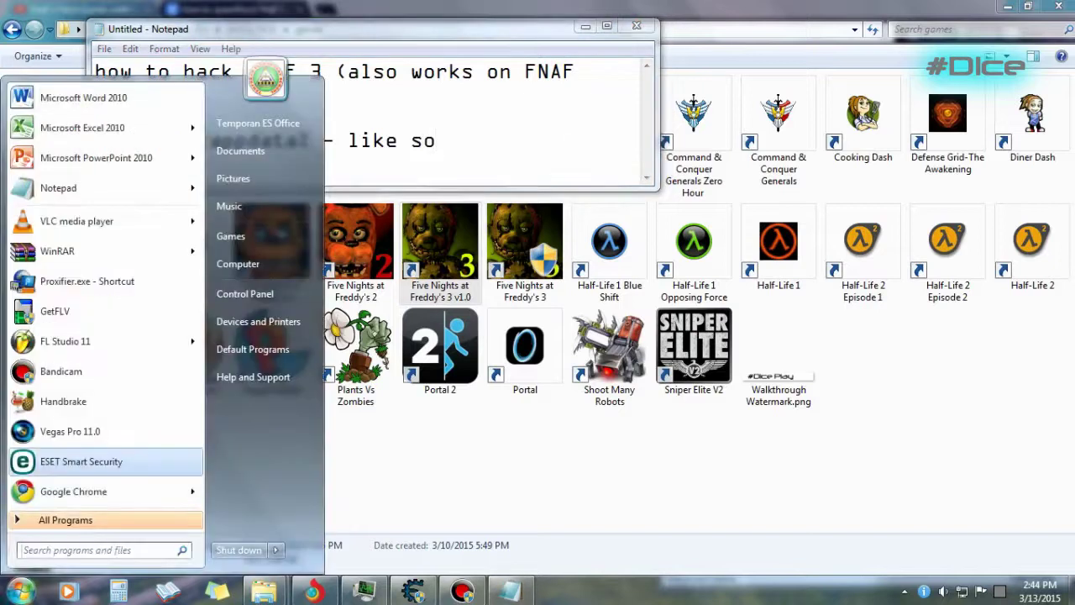
{"action": "type", "text": "run"}
{"action": "left_click", "coordinate": [156, 122]}
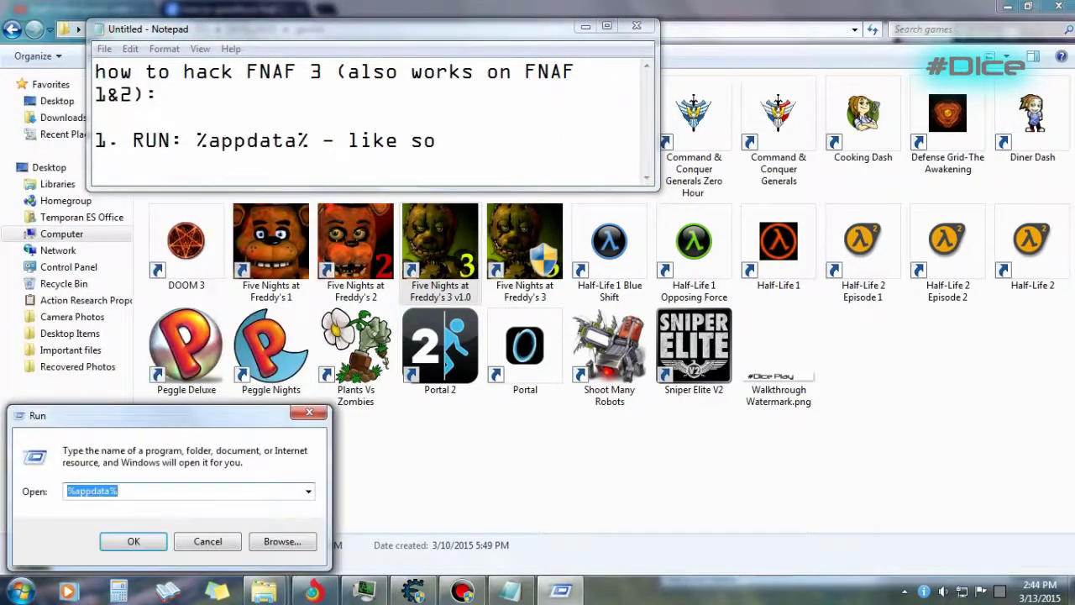
{"action": "left_click_drag", "start_coordinate": [226, 417], "coordinate": [763, 270]}
{"action": "left_click", "coordinate": [667, 338]}
{"action": "key", "text": "Return"}
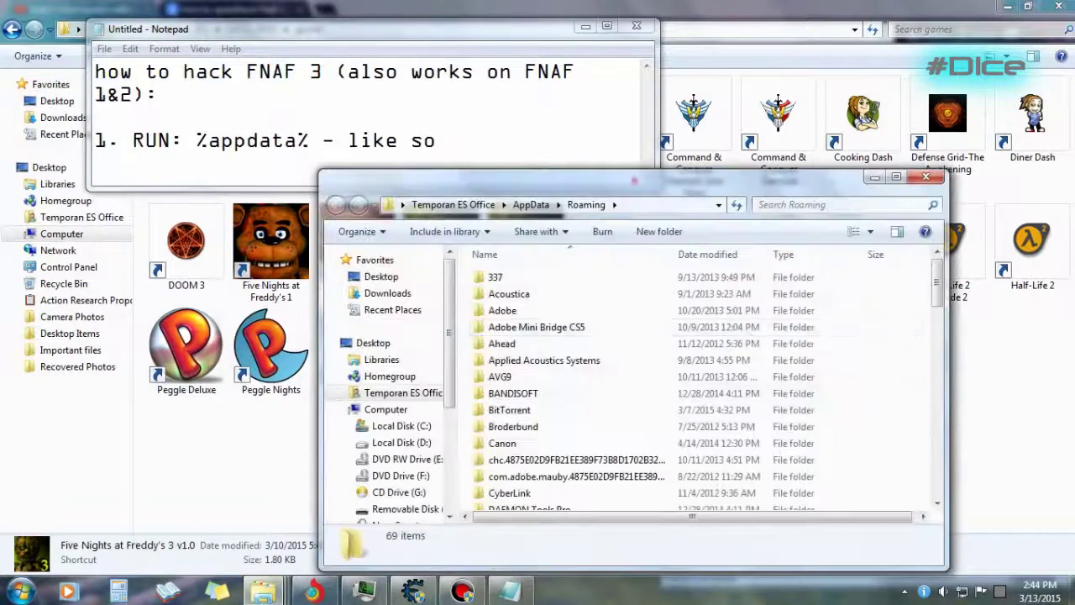
{"action": "left_click_drag", "start_coordinate": [634, 181], "coordinate": [783, 161]}
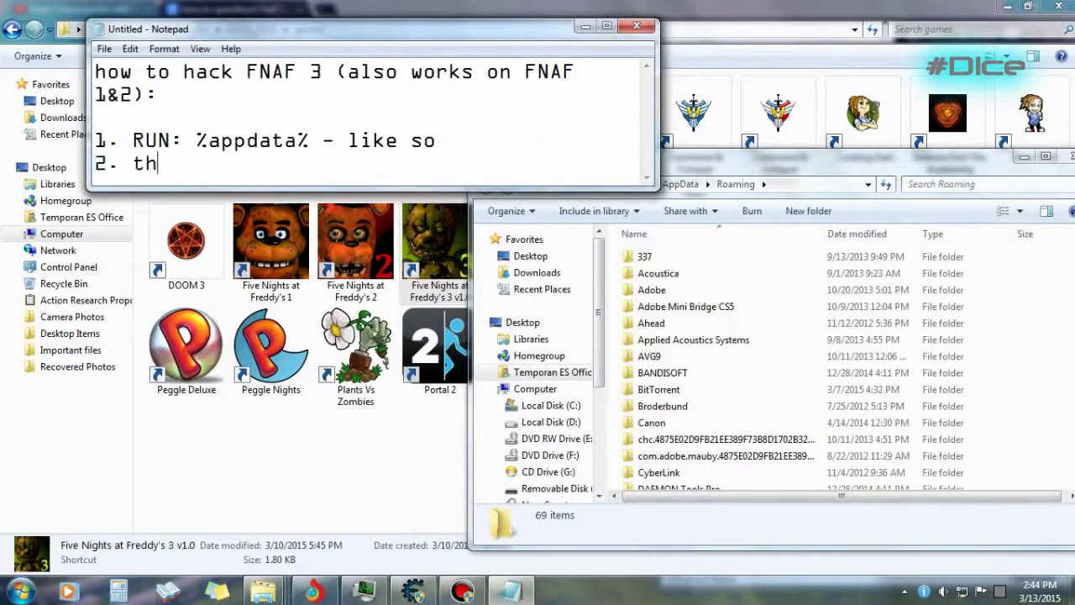
Add the second instruction to the notes: "2. then, go to MMFAPPLICATION"
{"action": "type", "text": "go to"}
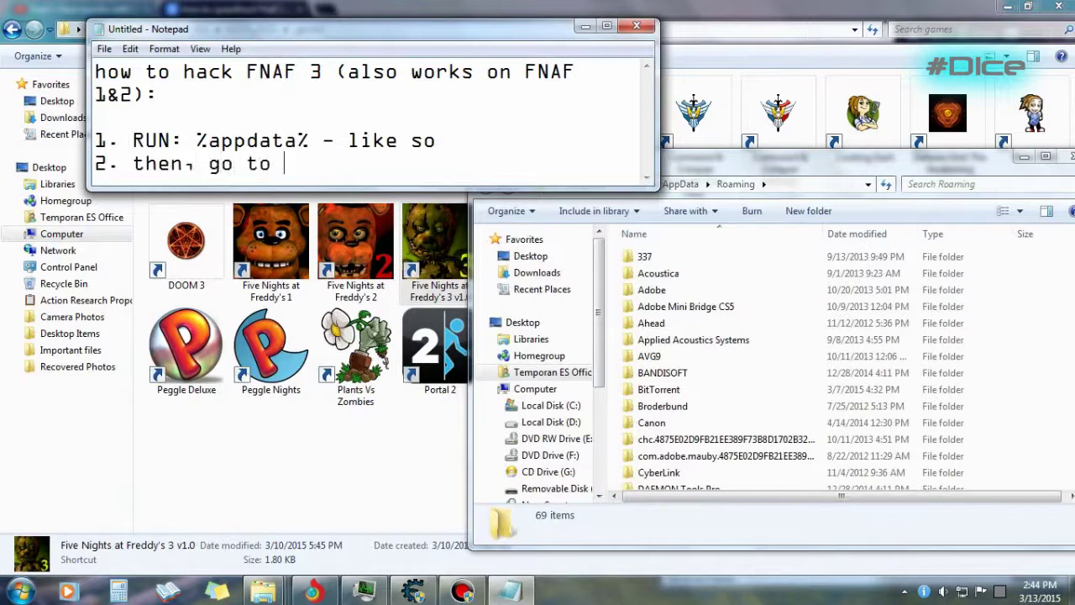
{"action": "type", "text": " MMFA"}
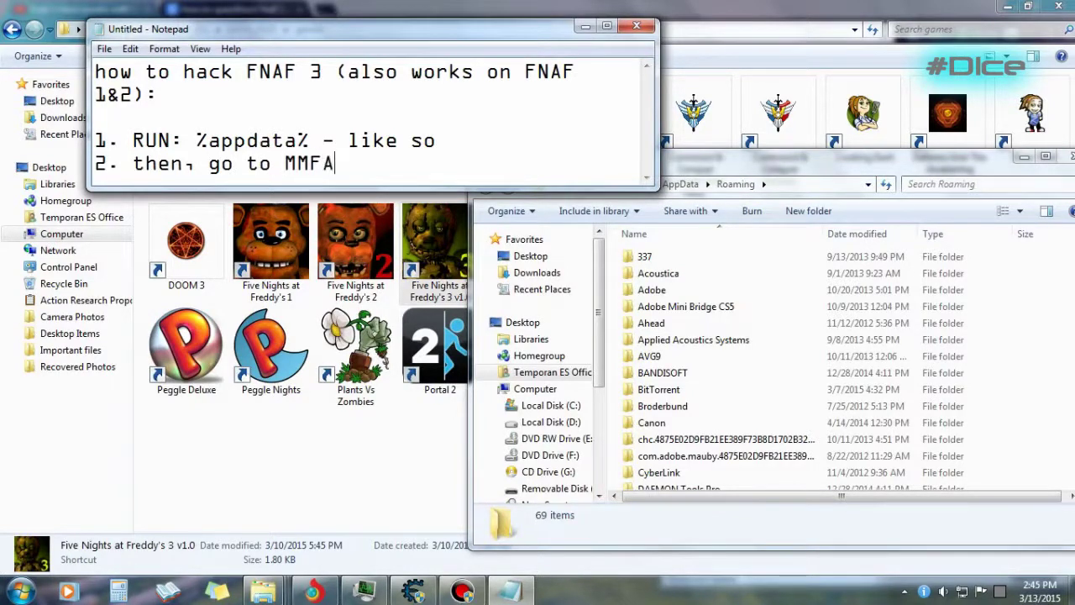
{"action": "type", "text": "PPLICATION"}
Shift the notes window aside and open the MMFApplications folder inside Roaming
{"action": "left_click", "coordinate": [710, 340]}
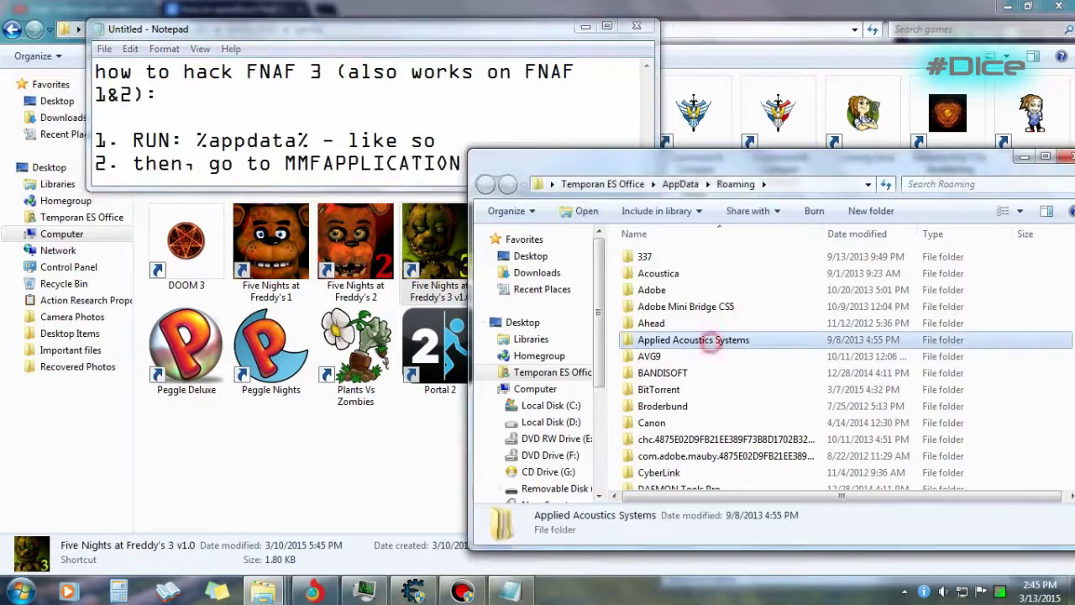
{"action": "left_click_drag", "start_coordinate": [518, 31], "coordinate": [467, 27]}
{"action": "left_click", "coordinate": [705, 159]}
{"action": "left_click", "coordinate": [812, 323]}
{"action": "key", "text": "m"}
{"action": "key", "text": "m"}
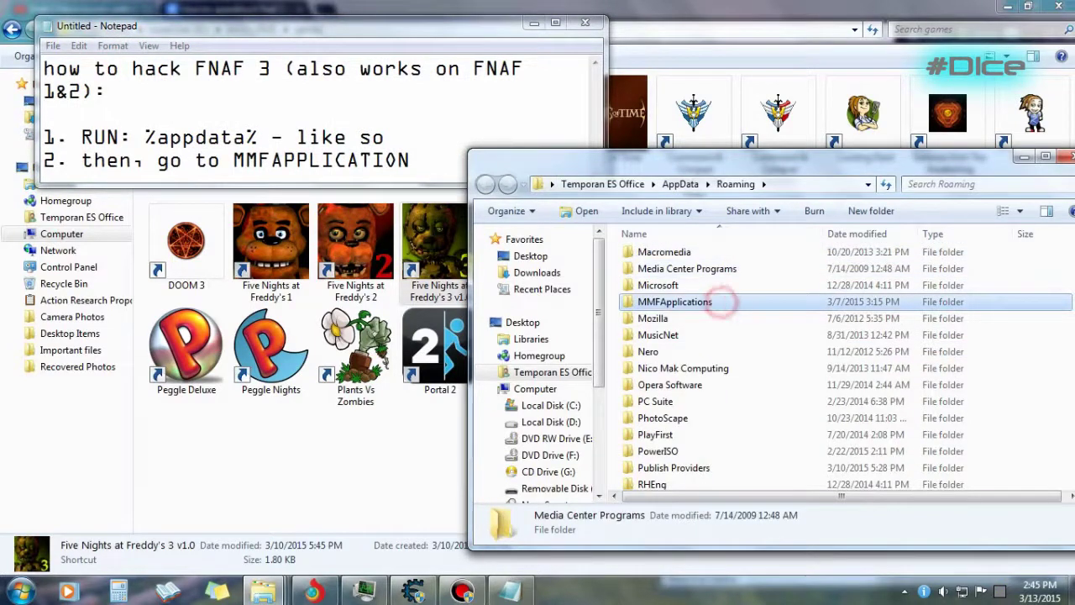
{"action": "double_click", "coordinate": [711, 303]}
Add the third instruction to the notes: 3. open "freddy3" with notepad
{"action": "left_click", "coordinate": [413, 161]}
{"action": "key", "text": "Return"}
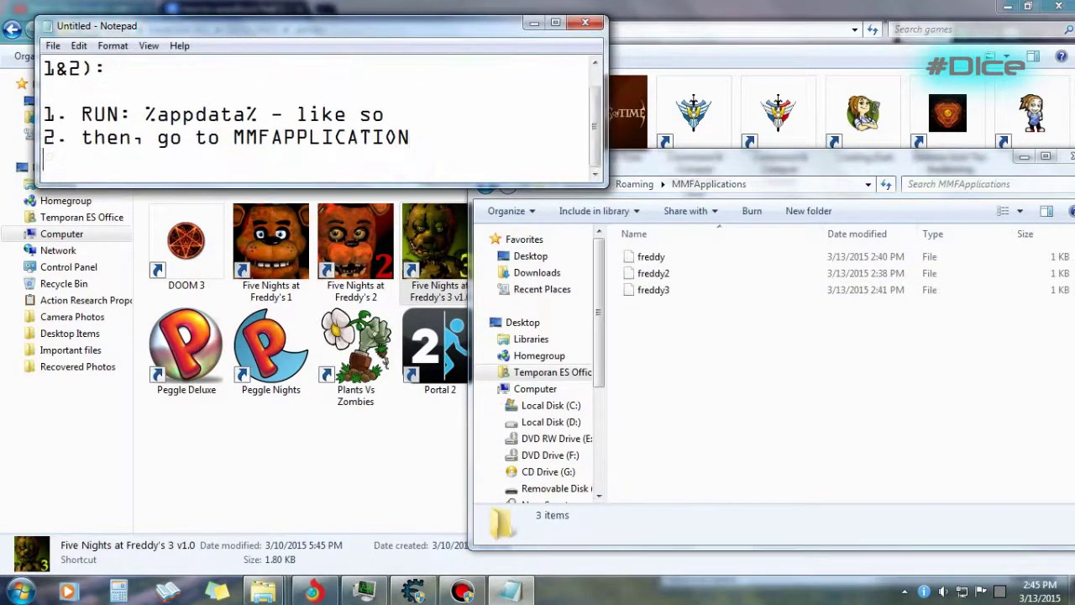
{"action": "type", "text": "3. op"}
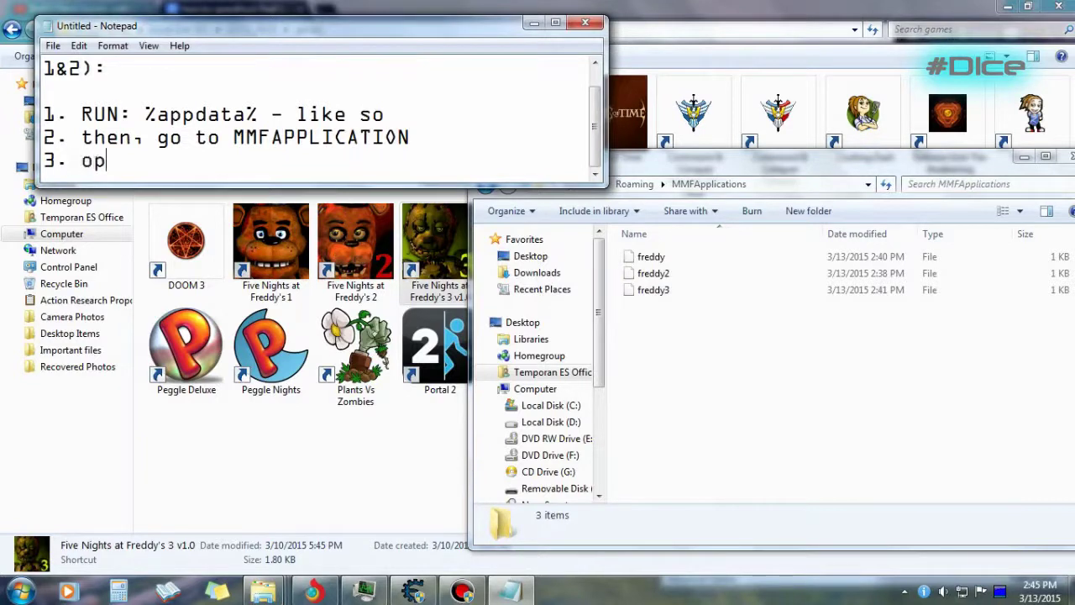
{"action": "type", "text": "en fredd"}
{"action": "key", "text": "BackSpace"}
{"action": "key", "text": "BackSpace"}
{"action": "key", "text": "BackSpace"}
{"action": "key", "text": "BackSpace"}
{"action": "key", "text": "BackSpace"}
{"action": "type", "text": "\"fredduy"}
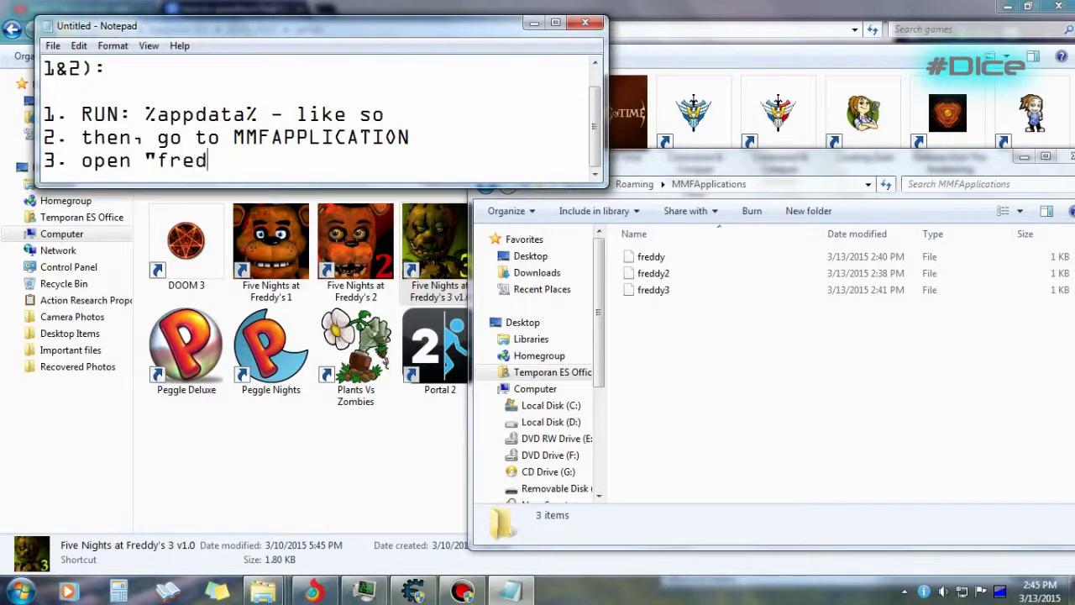
{"action": "key", "text": "BackSpace"}
{"action": "key", "text": "BackSpace"}
{"action": "type", "text": "t"}
{"action": "type", "text": "ith"}
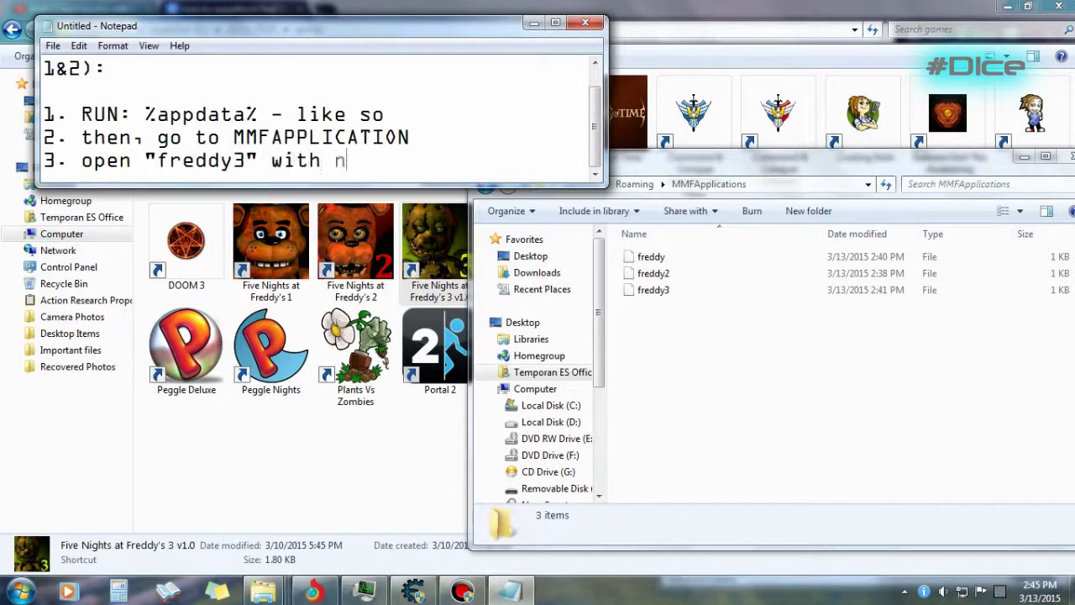
Open the freddy3 file in Notepad and arrange its window beside the notes
{"action": "left_click", "coordinate": [782, 341]}
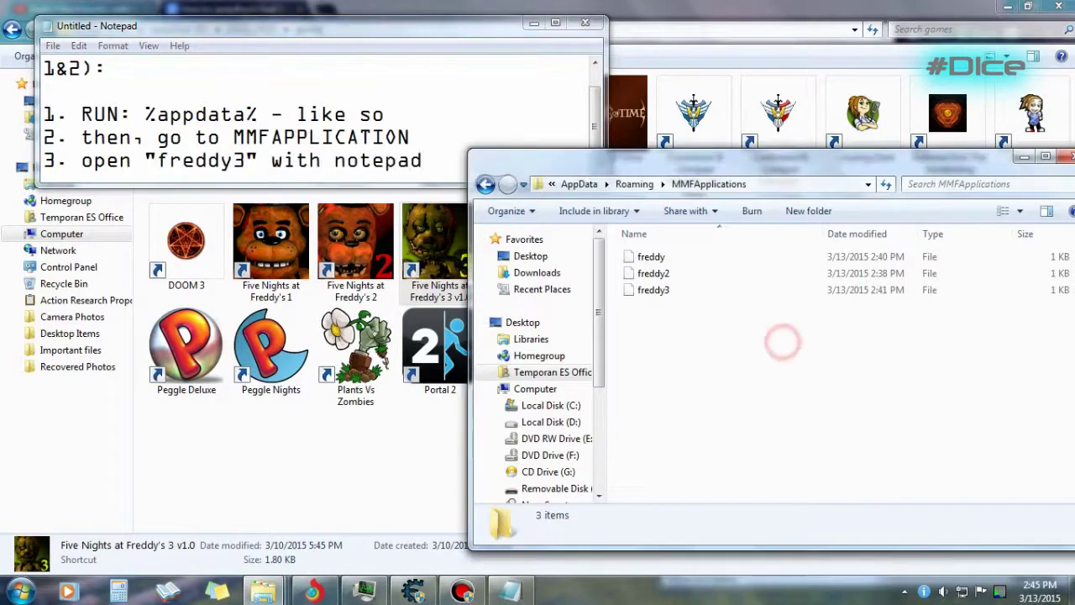
{"action": "double_click", "coordinate": [653, 290]}
{"action": "left_click_drag", "start_coordinate": [568, 113], "coordinate": [758, 111]}
{"action": "left_click_drag", "start_coordinate": [955, 216], "coordinate": [955, 262]}
{"action": "double_click", "coordinate": [630, 280]}
{"action": "left_click_drag", "start_coordinate": [670, 147], "coordinate": [833, 182]}
Add the fourth instruction to the notes: 4. change all values to "1"
{"action": "left_click", "coordinate": [441, 150]}
{"action": "key", "text": "Return"}
{"action": "type", "text": "chang"}
{"action": "key", "text": "BackSpace"}
{"action": "key", "text": "BackSpace"}
{"action": "key", "text": "BackSpace"}
{"action": "key", "text": "BackSpace"}
{"action": "key", "text": "BackSpace"}
{"action": "type", "text": "4."}
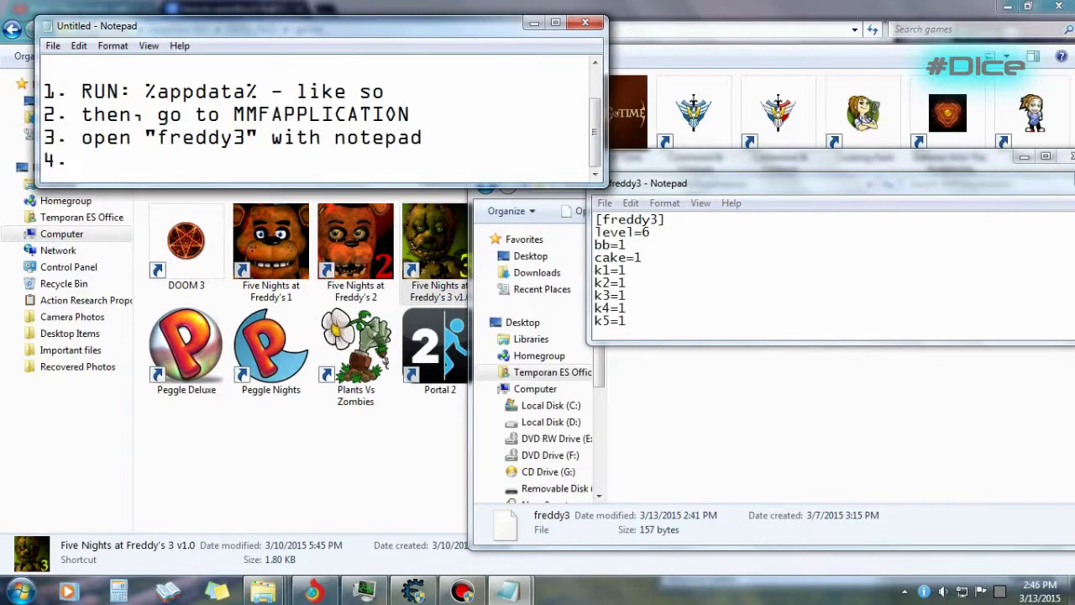
{"action": "left_click", "coordinate": [236, 168]}
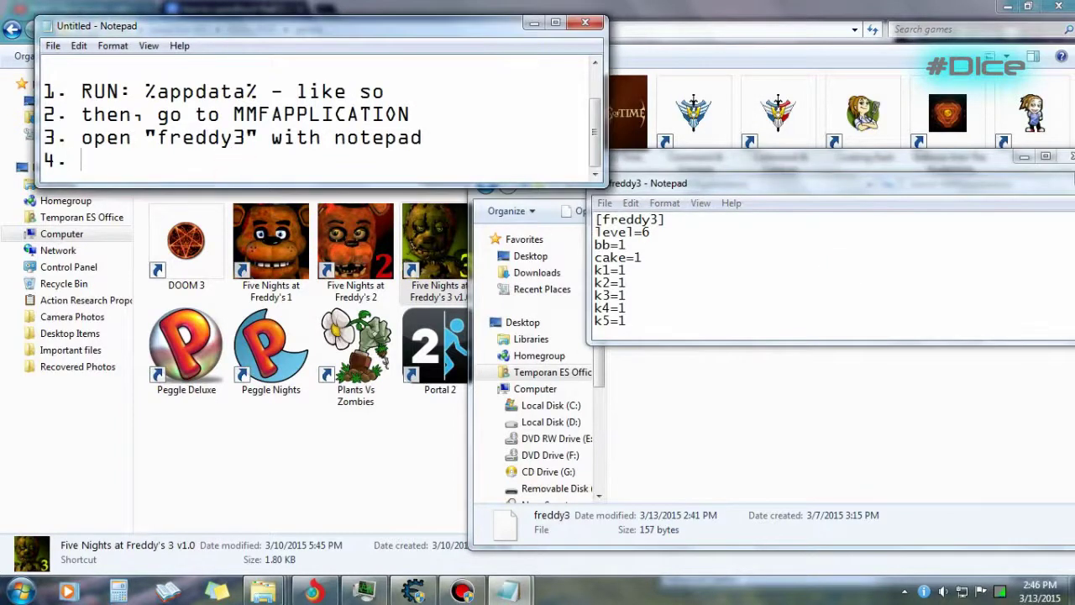
{"action": "type", "text": "change"}
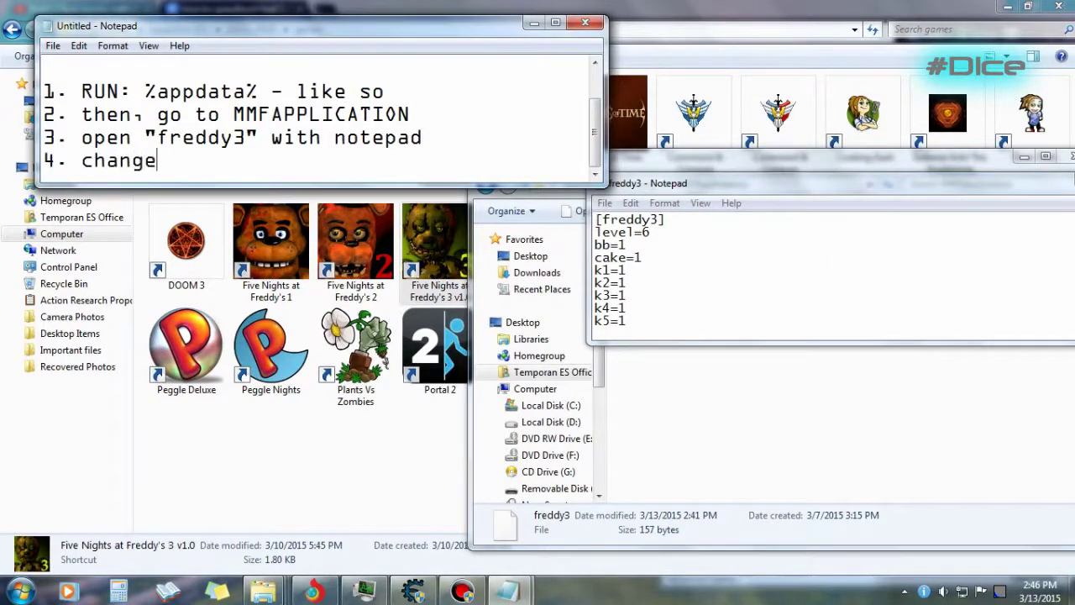
{"action": "type", "text": " all values to \"1"}
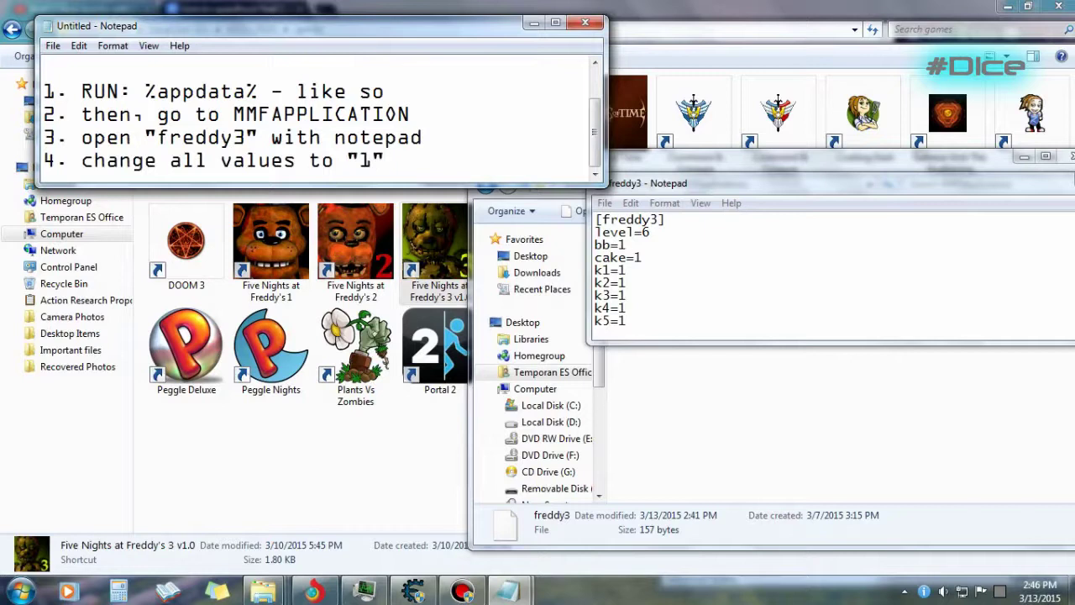
Bring the freddy3 window next to the notes and examine the values further down its list
{"action": "left_click", "coordinate": [680, 230]}
{"action": "left_click_drag", "start_coordinate": [697, 181], "coordinate": [594, 97]}
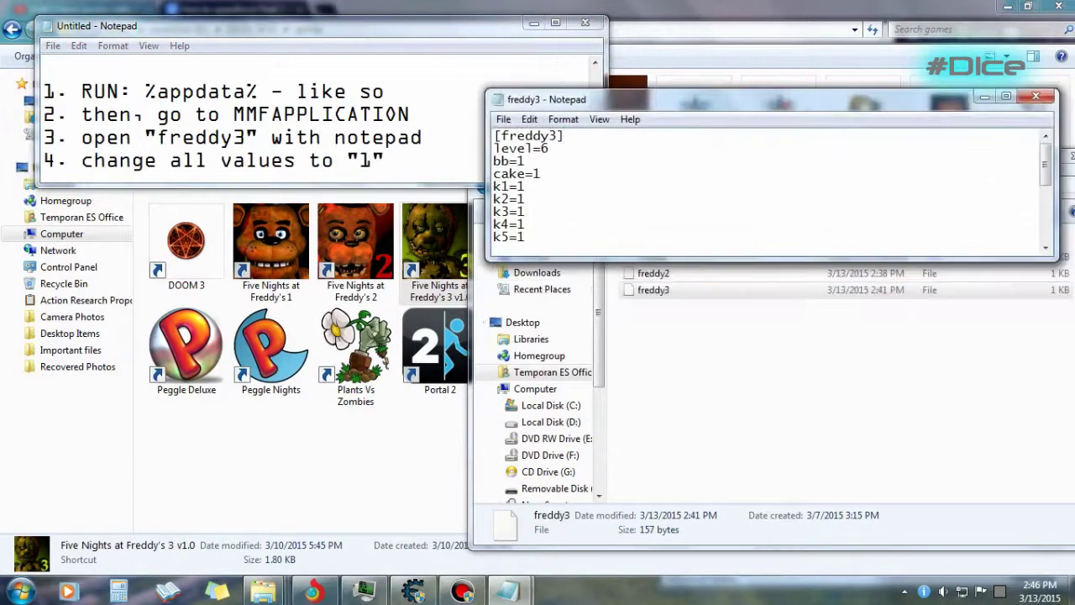
{"action": "left_click_drag", "start_coordinate": [1044, 164], "coordinate": [1046, 201]}
Add the note "ps. you may leave the level as it is and the cheats value but you can still change them to one to be sure..."
{"action": "left_click", "coordinate": [407, 170]}
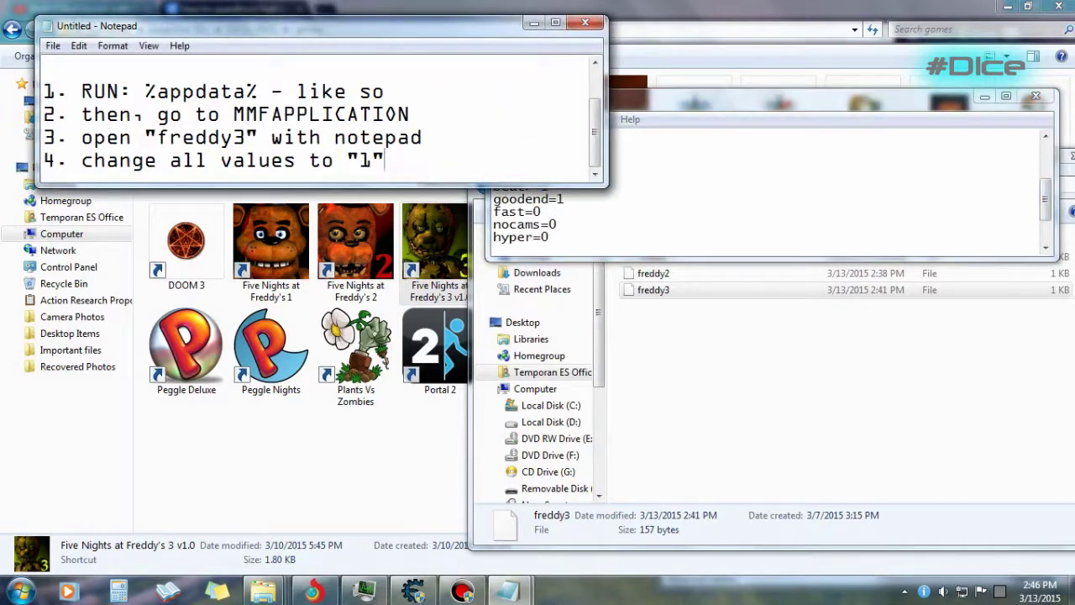
{"action": "key", "text": "Return"}
{"action": "type", "text": "ps. you may leave the level as it is"}
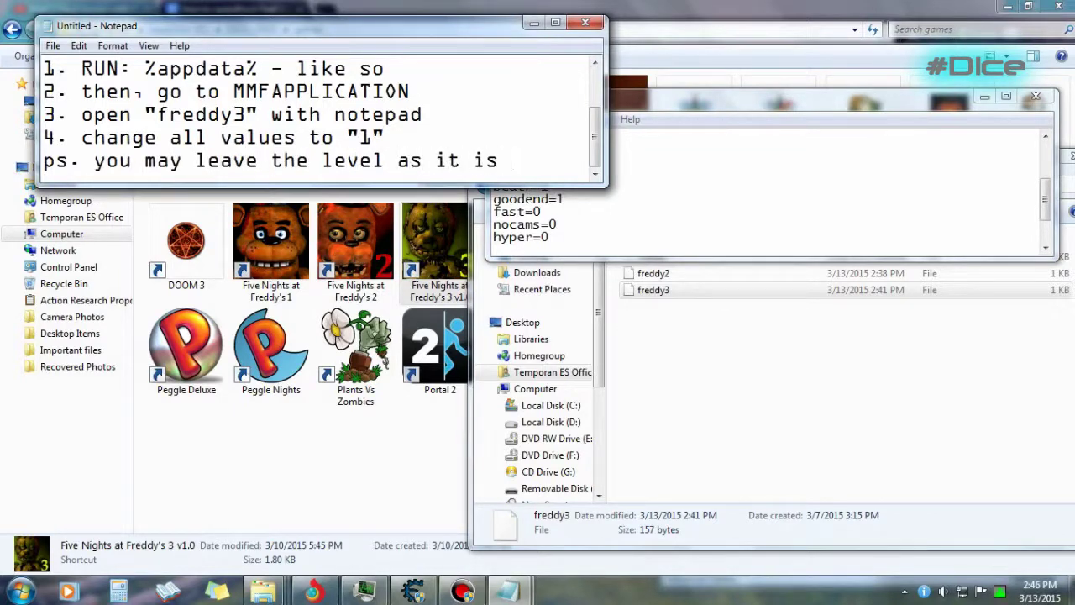
{"action": "type", "text": " anfd"}
{"action": "key", "text": "BackSpace"}
{"action": "key", "text": "BackSpace"}
{"action": "type", "text": "d the "}
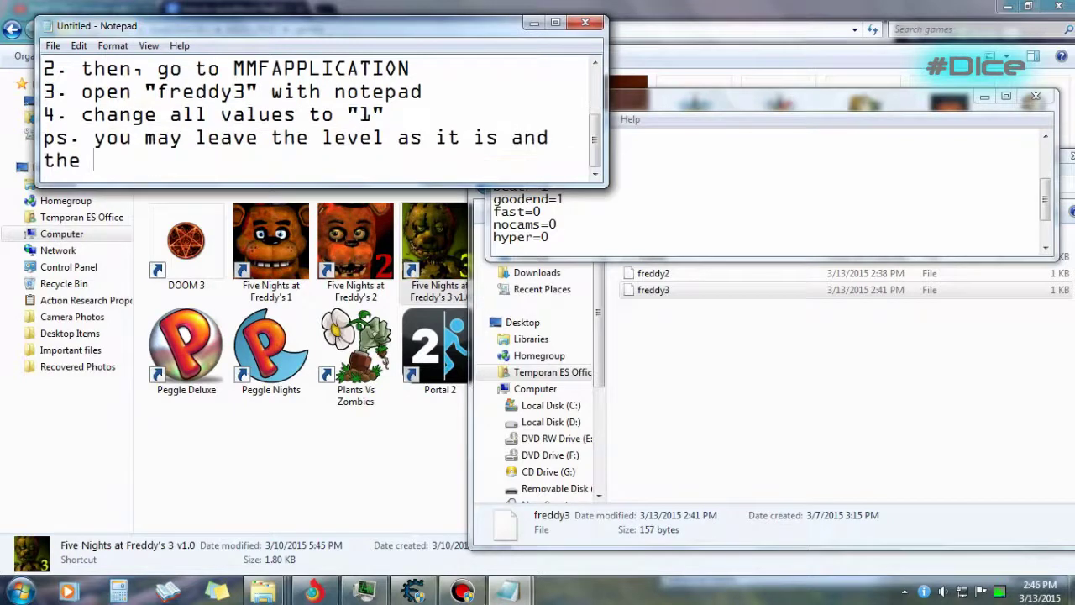
{"action": "type", "text": "cheats value but you can"}
{"action": "key", "text": "BackSpace"}
{"action": "type", "text": "an still change them to one to b"}
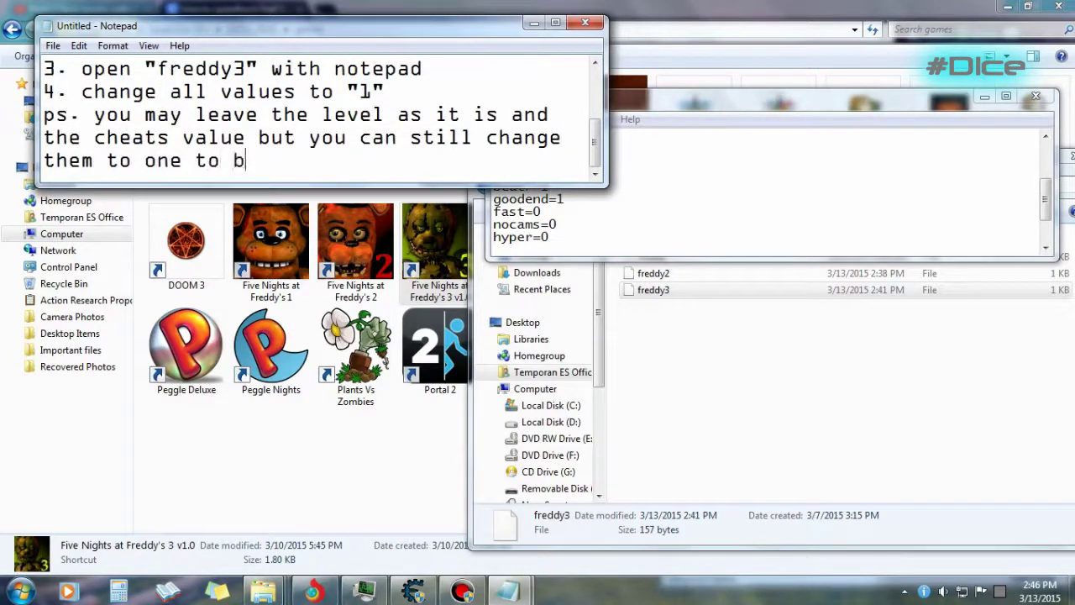
{"action": "type", "text": "e sure"}
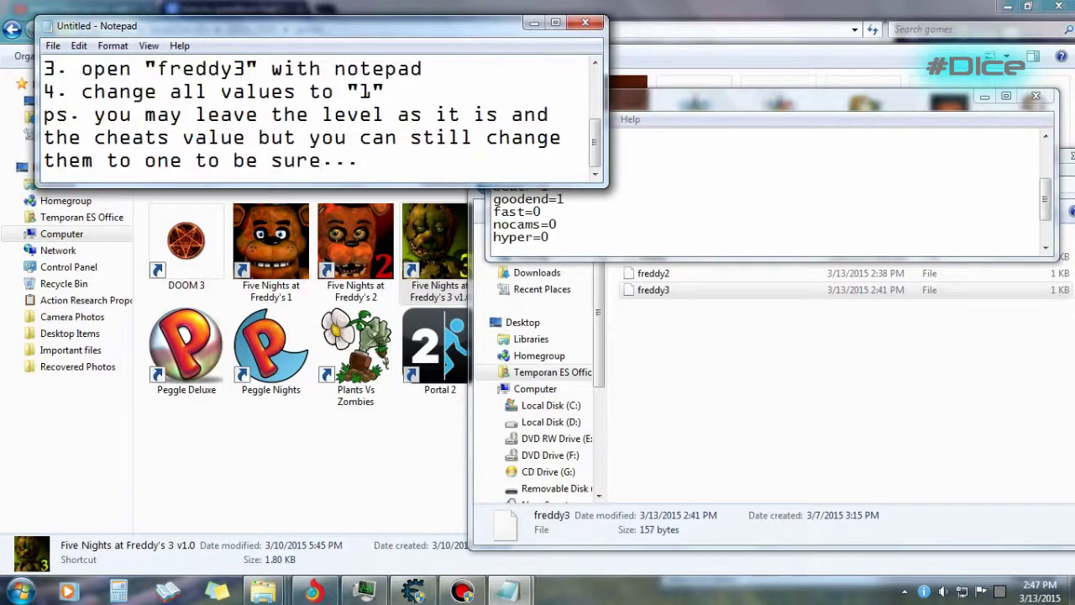
{"action": "type", "text": "..."}
Leave a blank line and add the remark "ps.. i already did mine... XD" to the notes
{"action": "key", "text": "Return"}
{"action": "key", "text": "Return"}
{"action": "type", "text": "ps.. i"}
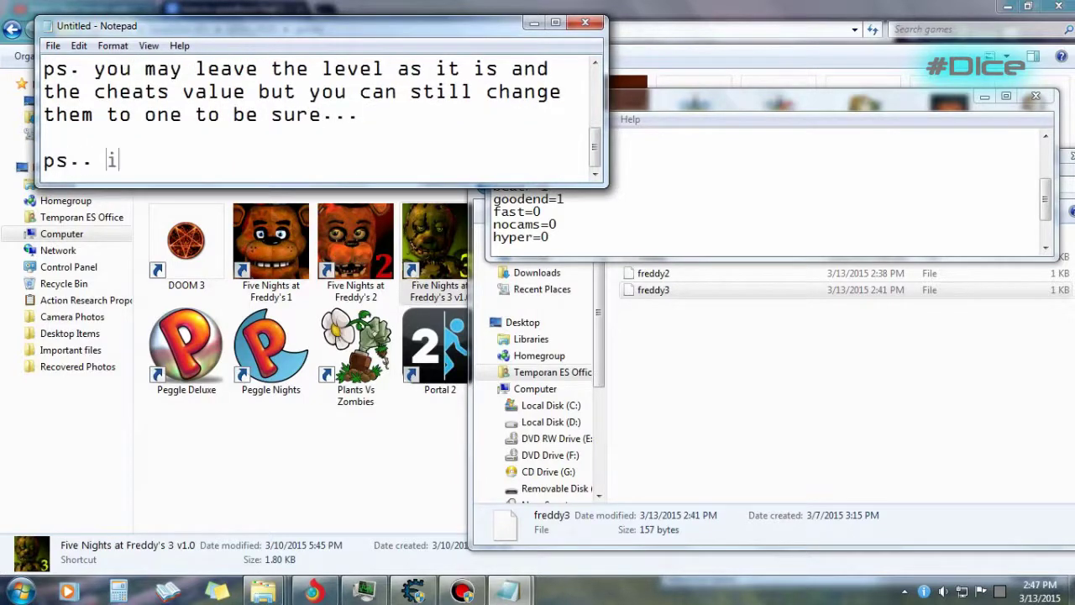
{"action": "type", "text": " already did mine"}
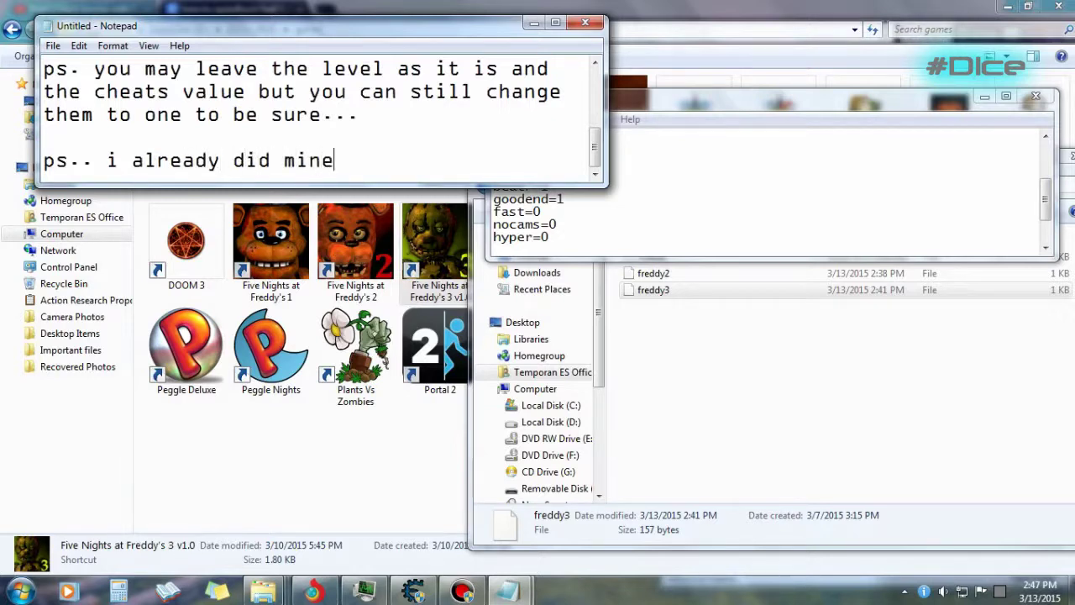
{"action": "type", "text": "... XD"}
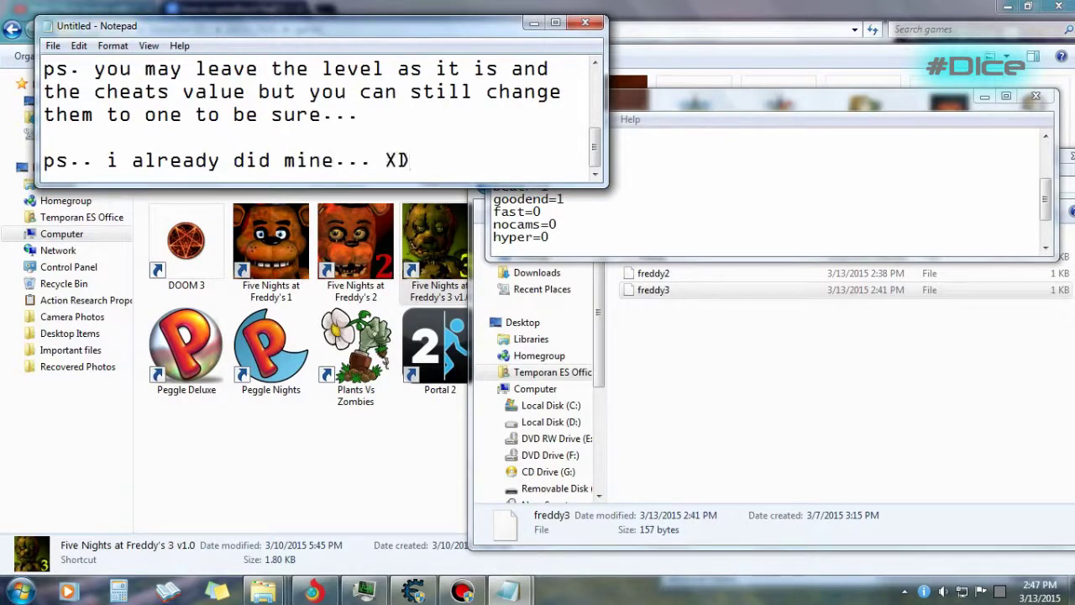
Write the closing instruction "then save the file" after a blank line in the notes
{"action": "left_click", "coordinate": [489, 167]}
{"action": "key", "text": "Return"}
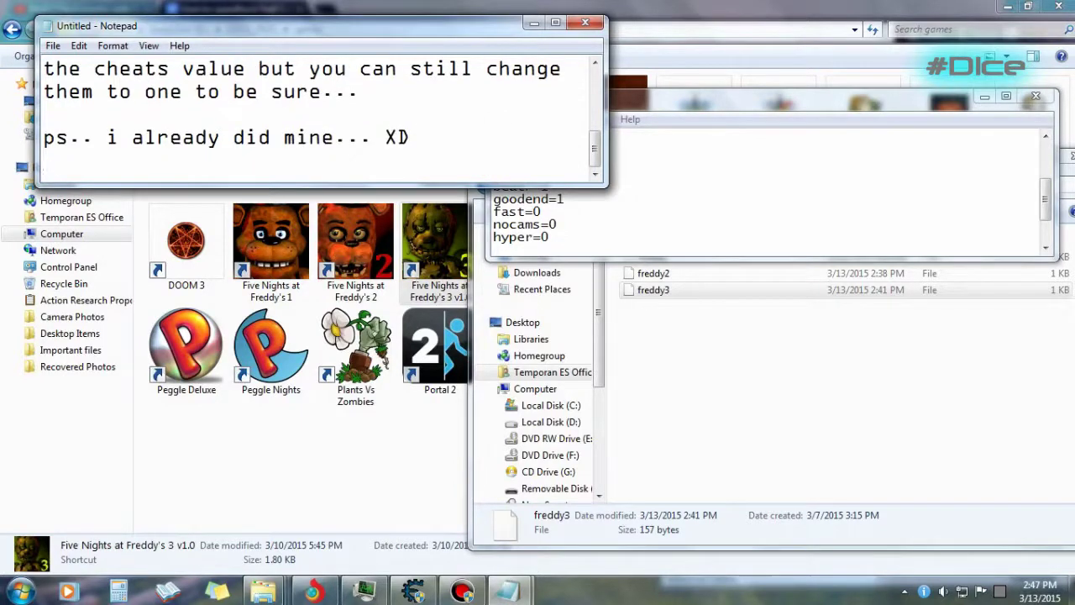
{"action": "key", "text": "Return"}
{"action": "type", "text": "then sa"}
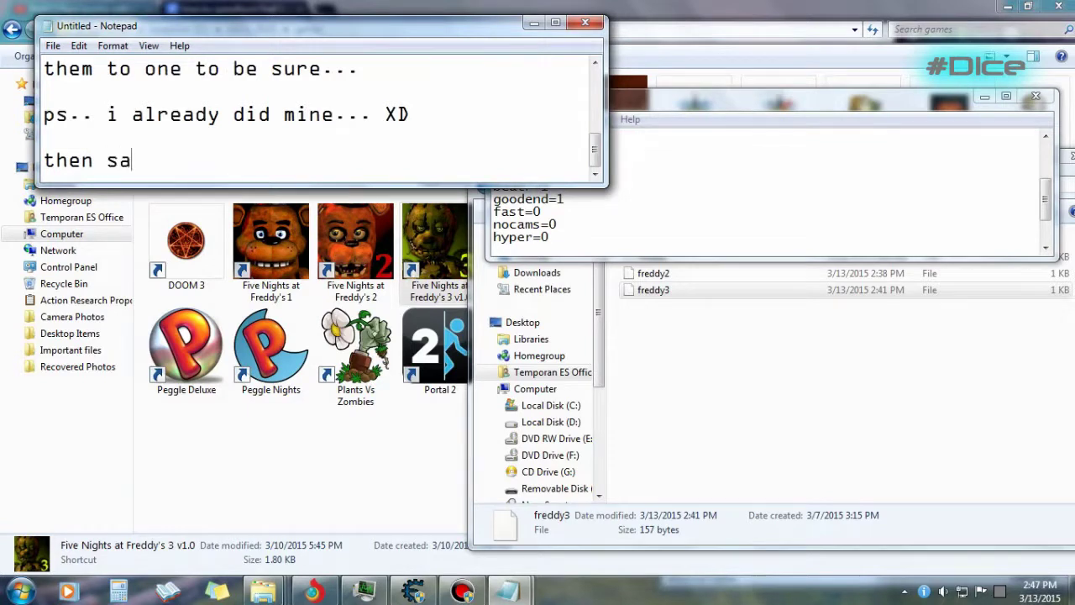
{"action": "type", "text": "ve the file"}
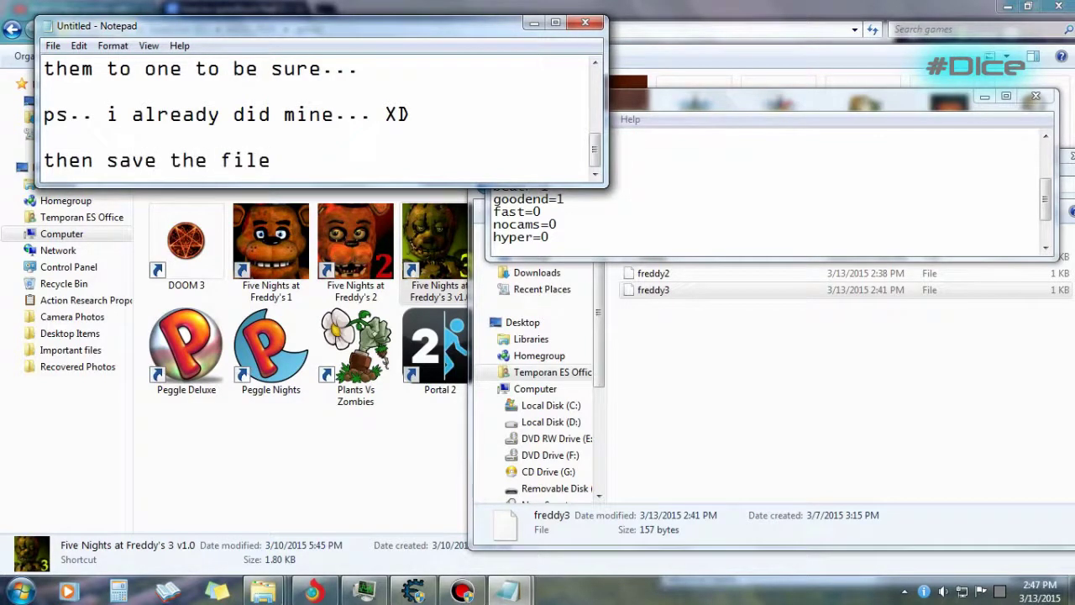
Set the nocams value to 1 in the freddy3 file, then save and close the file
{"action": "left_click", "coordinate": [750, 204]}
{"action": "left_click", "coordinate": [567, 235]}
{"action": "left_click", "coordinate": [571, 221]}
{"action": "left_click", "coordinate": [555, 209]}
{"action": "left_click", "coordinate": [572, 199]}
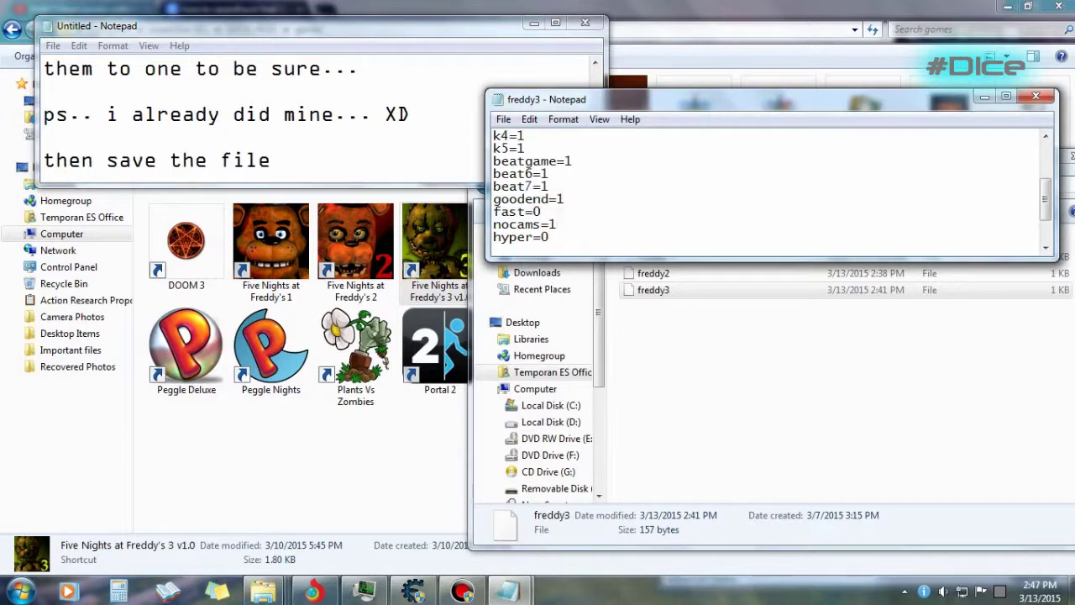
{"action": "scroll", "coordinate": [768, 189], "scroll_direction": "down", "scroll_amount": 2}
{"action": "left_click", "coordinate": [558, 173]}
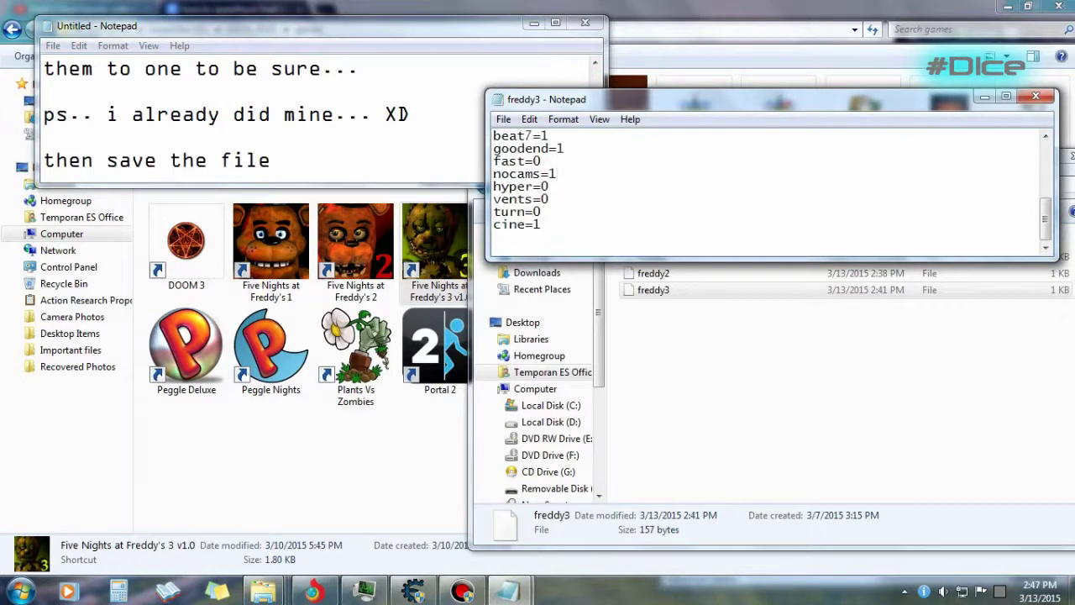
{"action": "key", "text": "alt+F4"}
{"action": "left_click", "coordinate": [506, 304]}
Add the line "THERE YOU HAVE IT... FULLY UNLOCKED FNAF 3" below the save instruction in the notes
{"action": "left_click", "coordinate": [415, 166]}
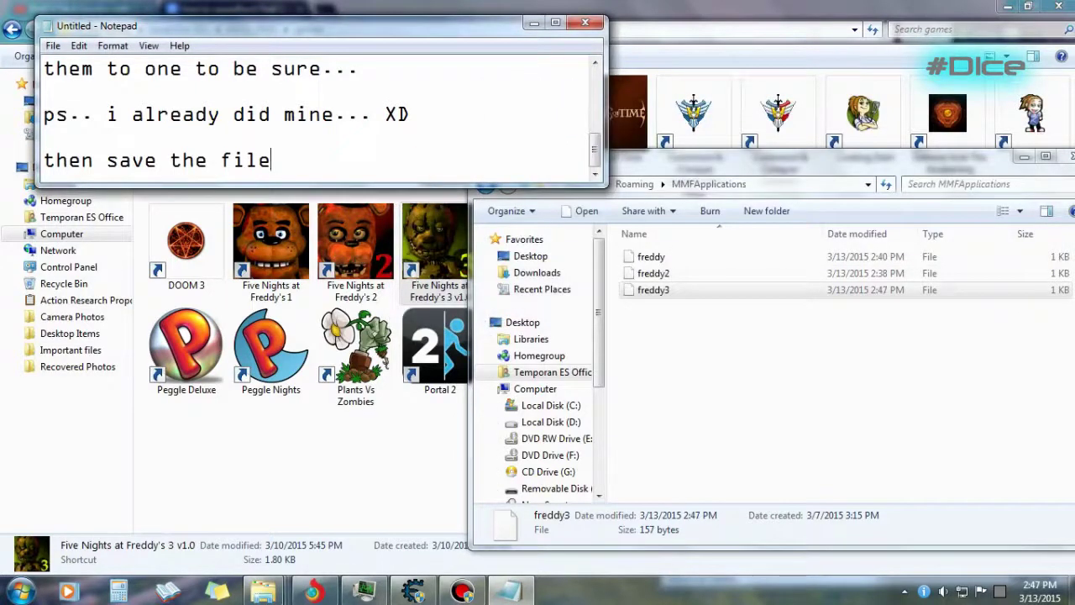
{"action": "key", "text": "Return"}
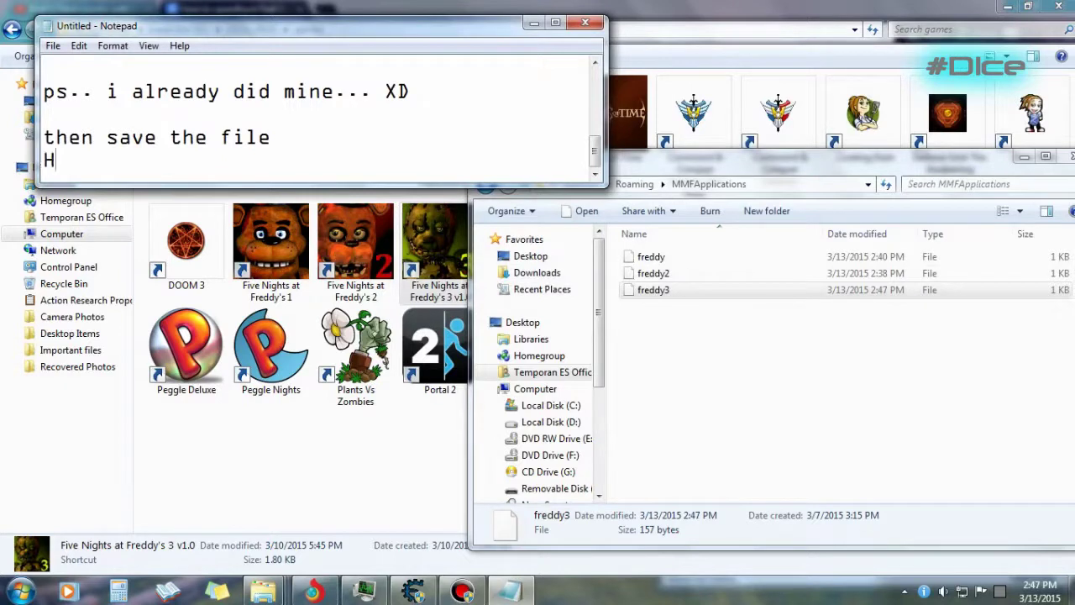
{"action": "type", "text": "THERE YOU HAV"}
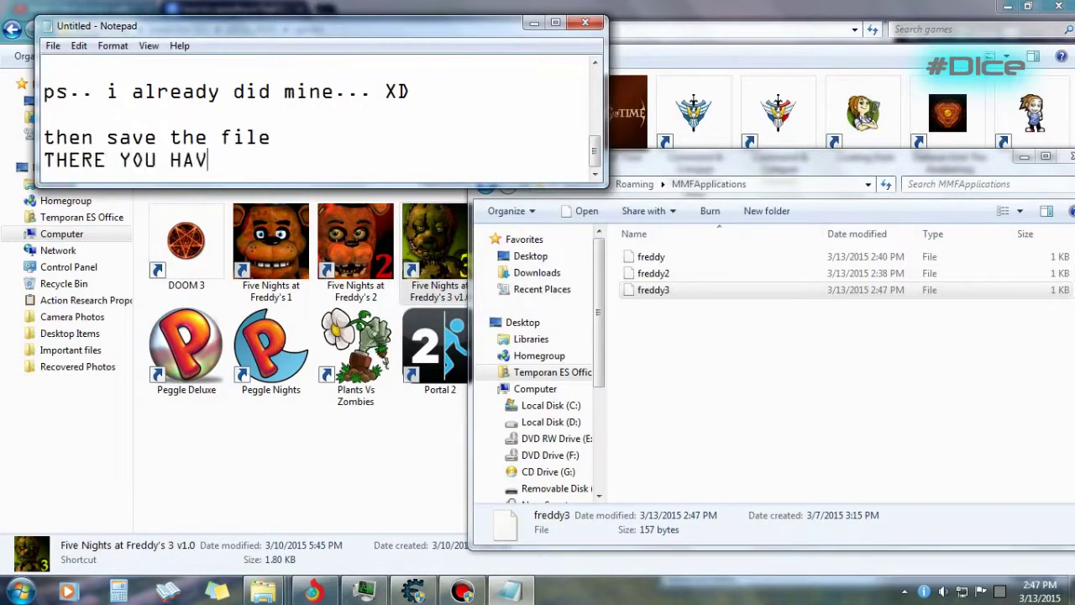
{"action": "type", "text": "E IT... FULLY UNLOCKED FNAF 3"}
{"action": "key", "text": "Return"}
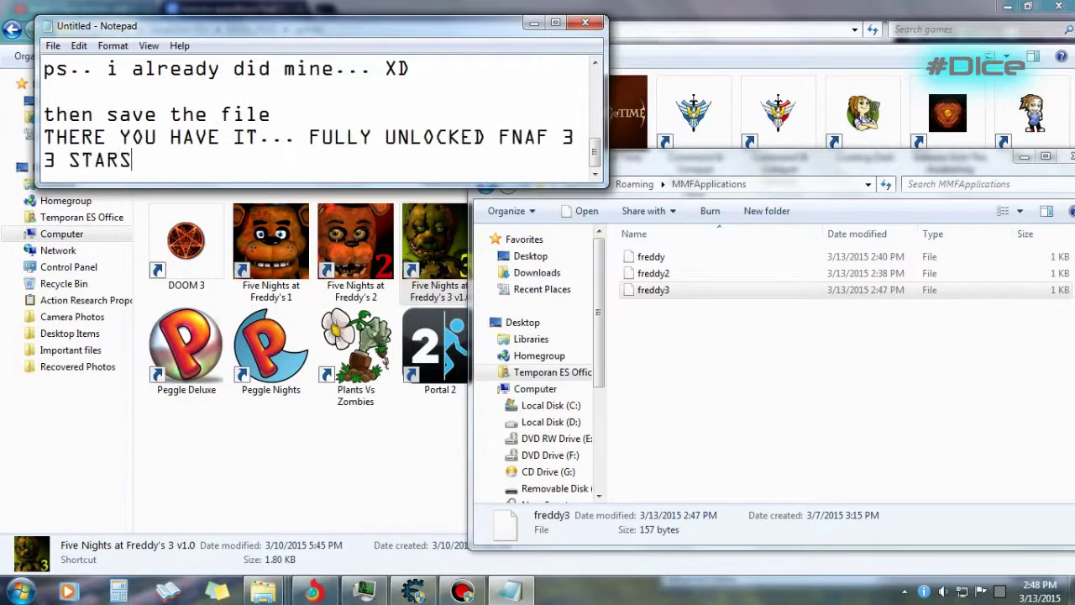
Write the closing line "3 STARS..., I WILL SHOW A GAMEPLAY FOOTAGE RIGHT NOW..." in the notes
{"action": "type", "text": "3 STARS..., I WILL SHOW"}
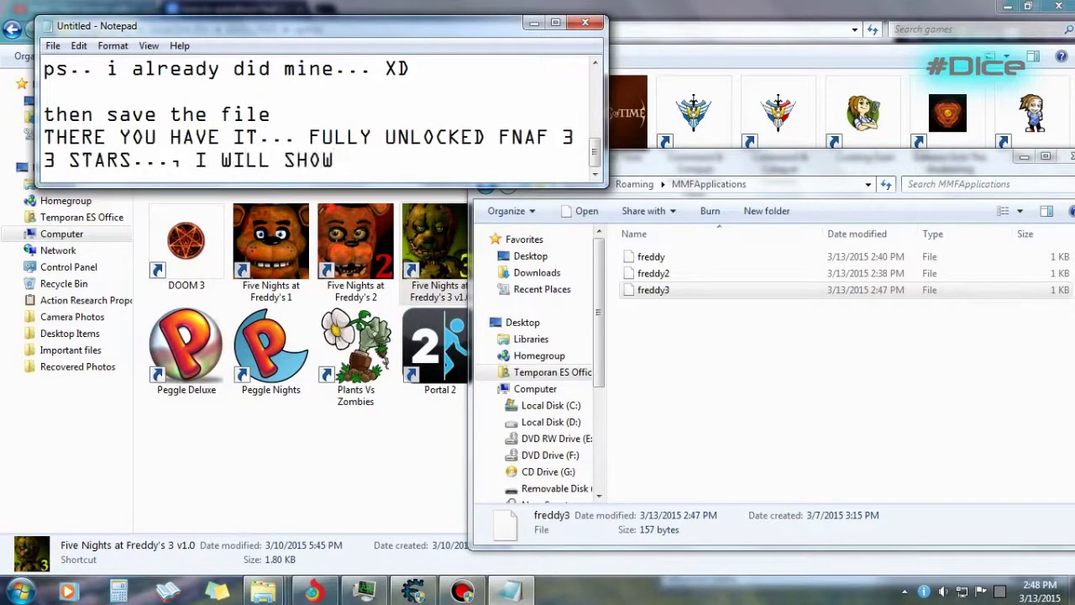
{"action": "type", "text": " A GAME"}
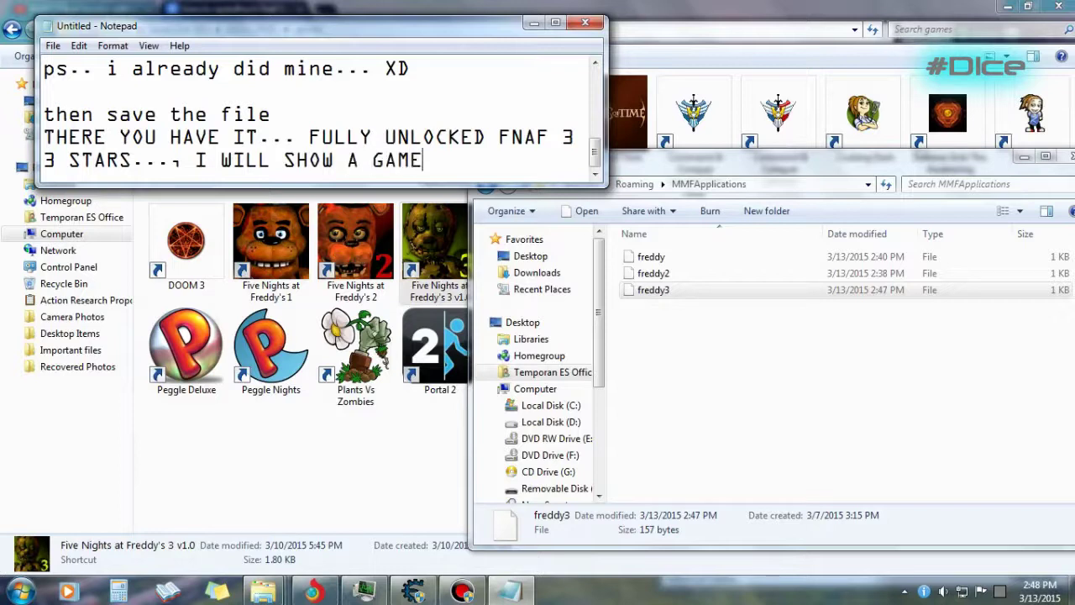
{"action": "type", "text": "PLAY FOOTAGE"}
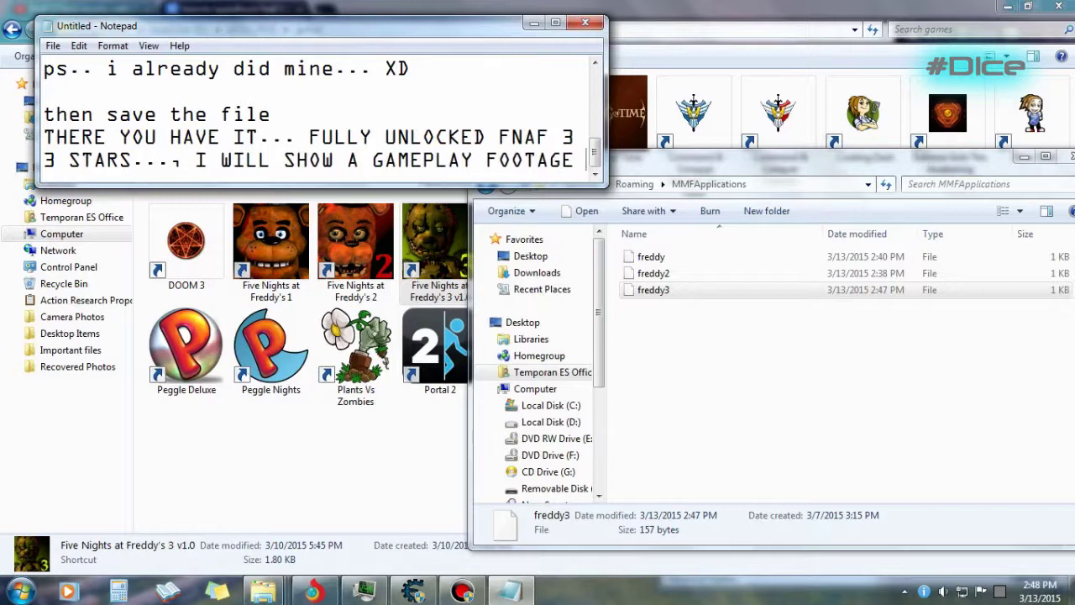
{"action": "type", "text": " RIGHT NHO"}
{"action": "key", "text": "BackSpace"}
{"action": "key", "text": "BackSpace"}
{"action": "type", "text": "OW..."}
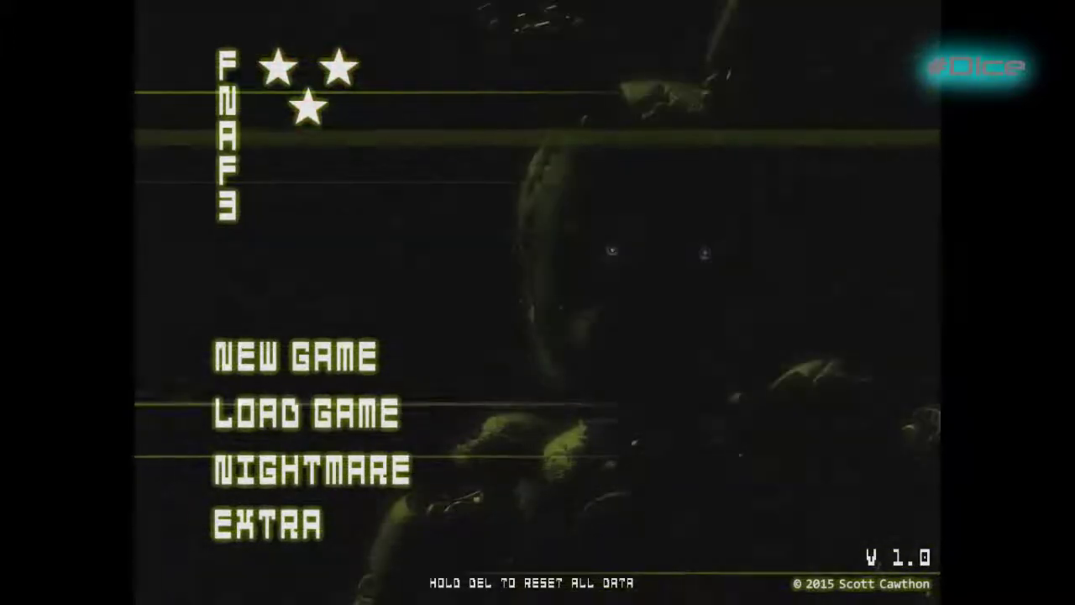
Switch to Five Nights at Freddy's 3, open the Extra section and view several unlocked animatronics, including numbers 2, 3, 6 and 7
{"action": "key", "text": "Down"}
{"action": "key", "text": "Down"}
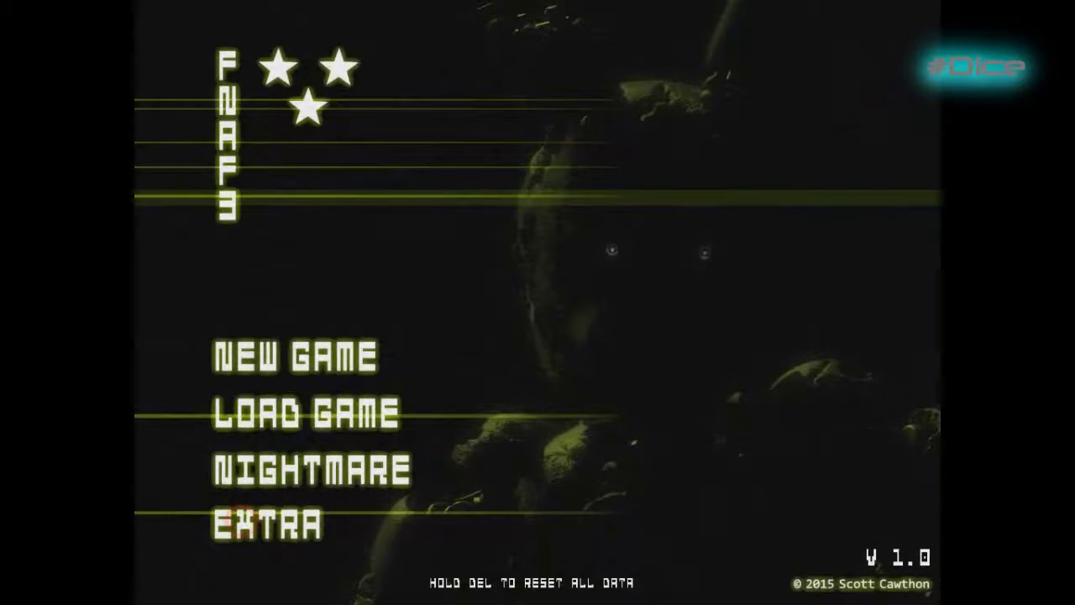
{"action": "key", "text": "Return"}
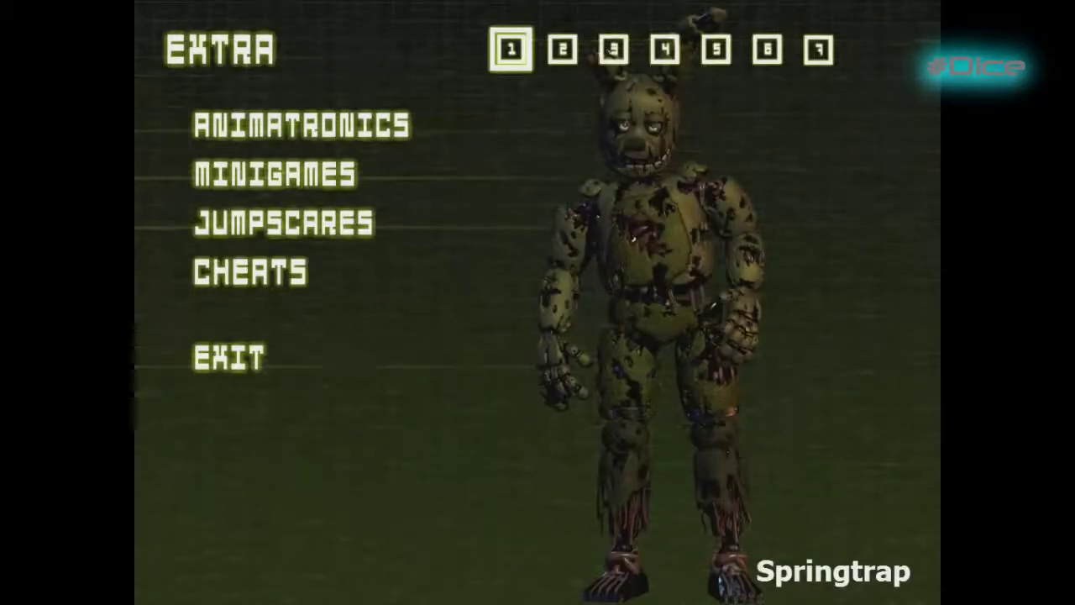
{"action": "left_click", "coordinate": [561, 47]}
{"action": "left_click", "coordinate": [613, 49]}
{"action": "left_click", "coordinate": [765, 59]}
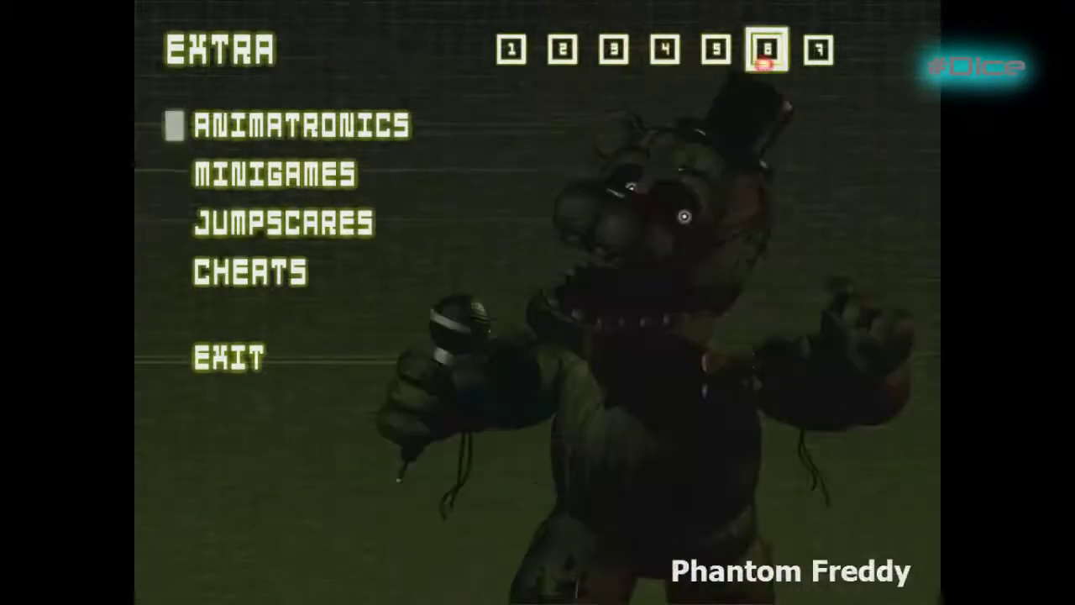
{"action": "left_click", "coordinate": [818, 51]}
View minigame previews 1 to 5 and the first jumpscare in the Extra section
{"action": "left_click", "coordinate": [269, 174]}
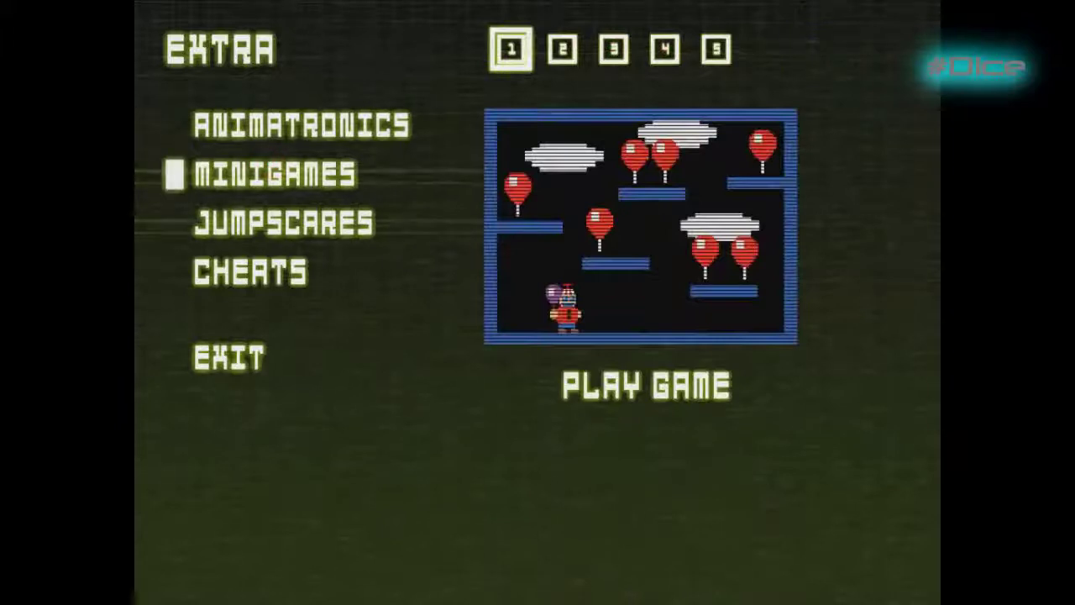
{"action": "left_click", "coordinate": [563, 49]}
{"action": "left_click", "coordinate": [615, 51]}
{"action": "left_click", "coordinate": [665, 49]}
{"action": "left_click", "coordinate": [719, 51]}
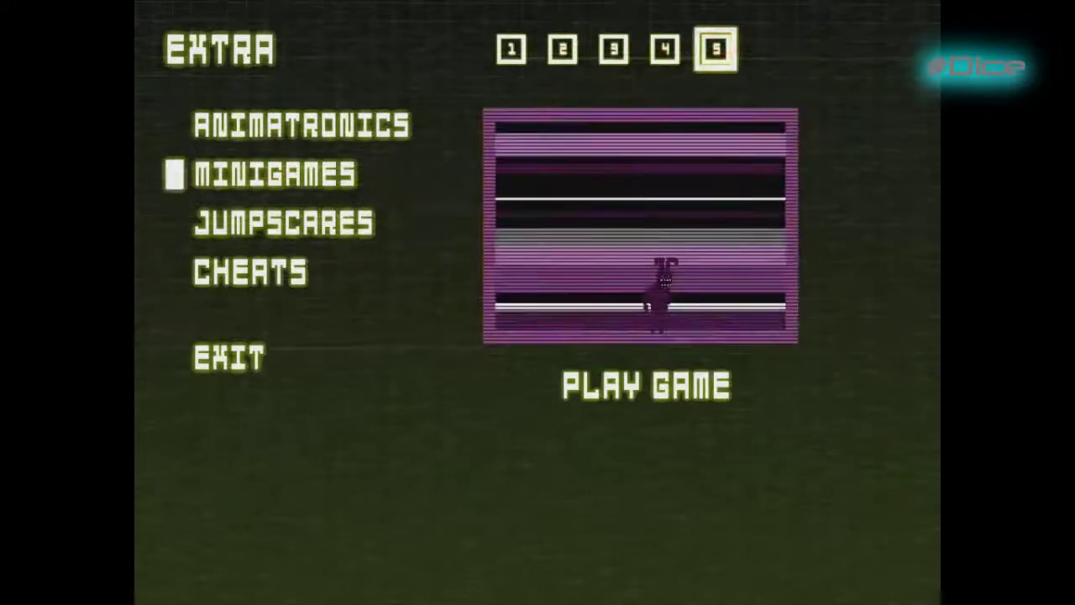
{"action": "left_click", "coordinate": [252, 217]}
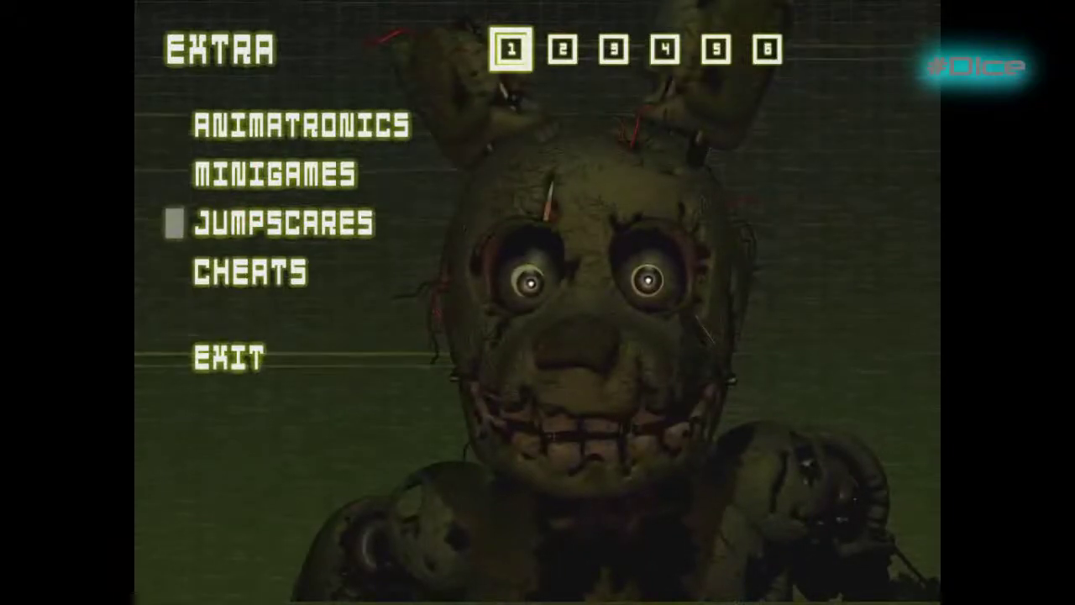
Try out the cheat toggles, leaving Fast Nights, Radar and No Errors enabled and Aggressive disabled
{"action": "left_click", "coordinate": [220, 283]}
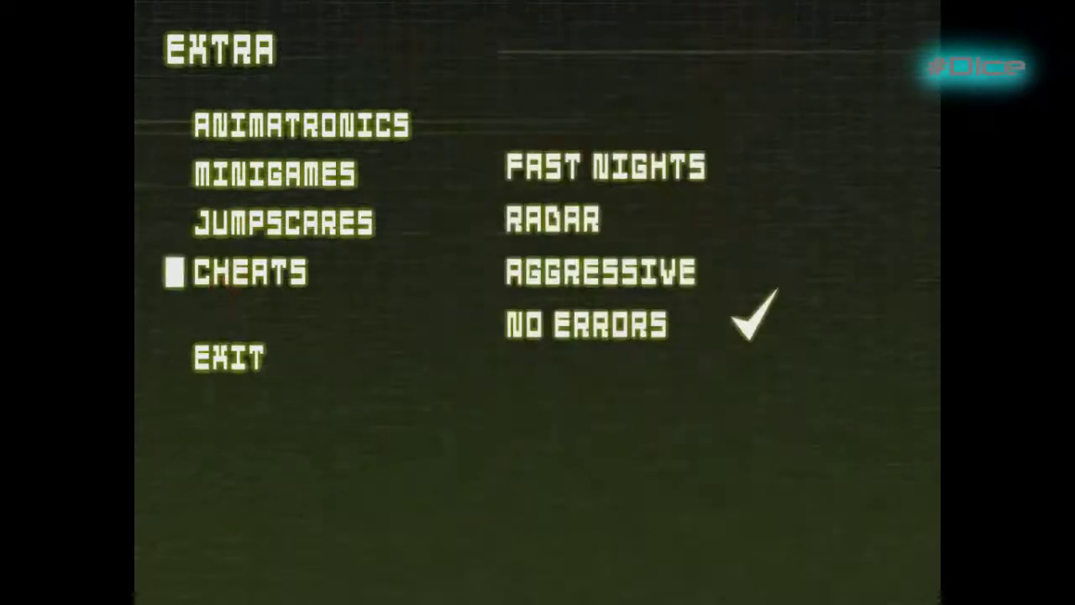
{"action": "left_click", "coordinate": [665, 274]}
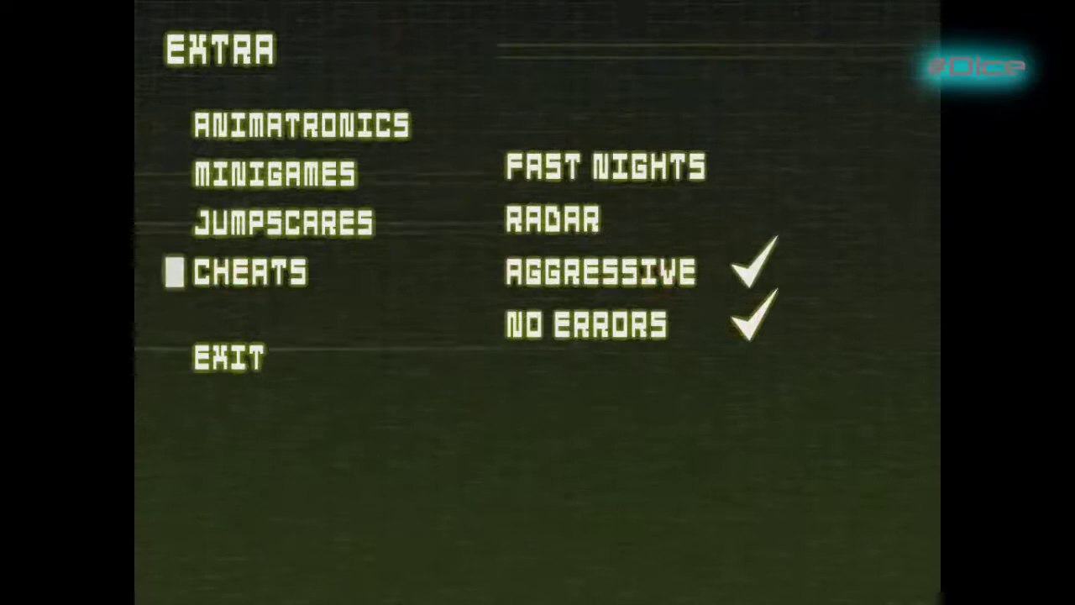
{"action": "left_click", "coordinate": [622, 323]}
{"action": "left_click", "coordinate": [642, 273]}
{"action": "left_click", "coordinate": [559, 219]}
{"action": "left_click", "coordinate": [648, 168]}
{"action": "left_click", "coordinate": [647, 168]}
{"action": "left_click", "coordinate": [651, 172]}
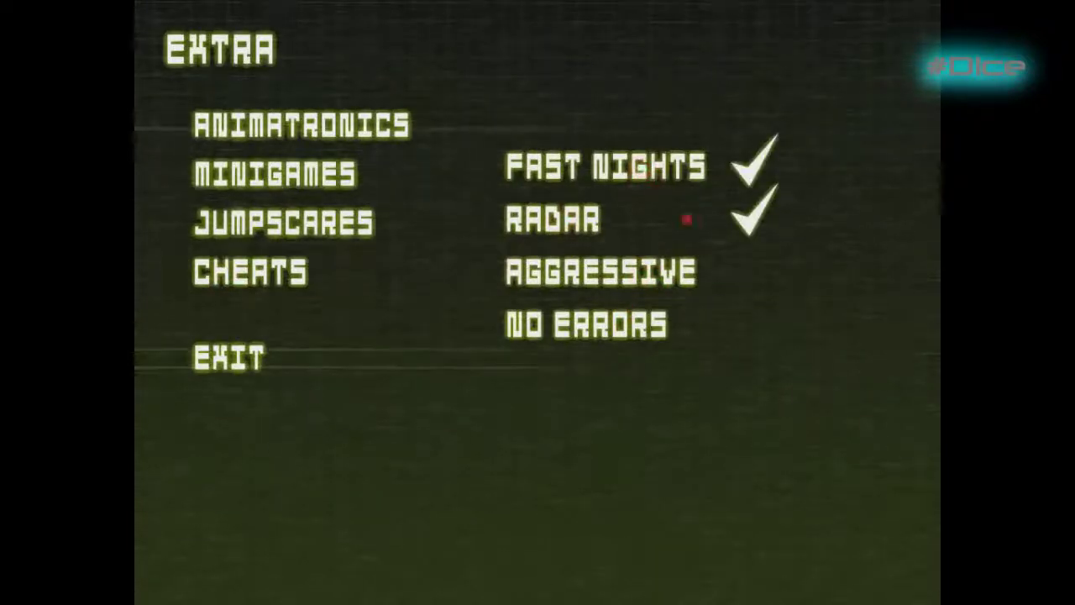
{"action": "left_click", "coordinate": [687, 219]}
{"action": "left_click", "coordinate": [571, 218]}
{"action": "left_click", "coordinate": [554, 332]}
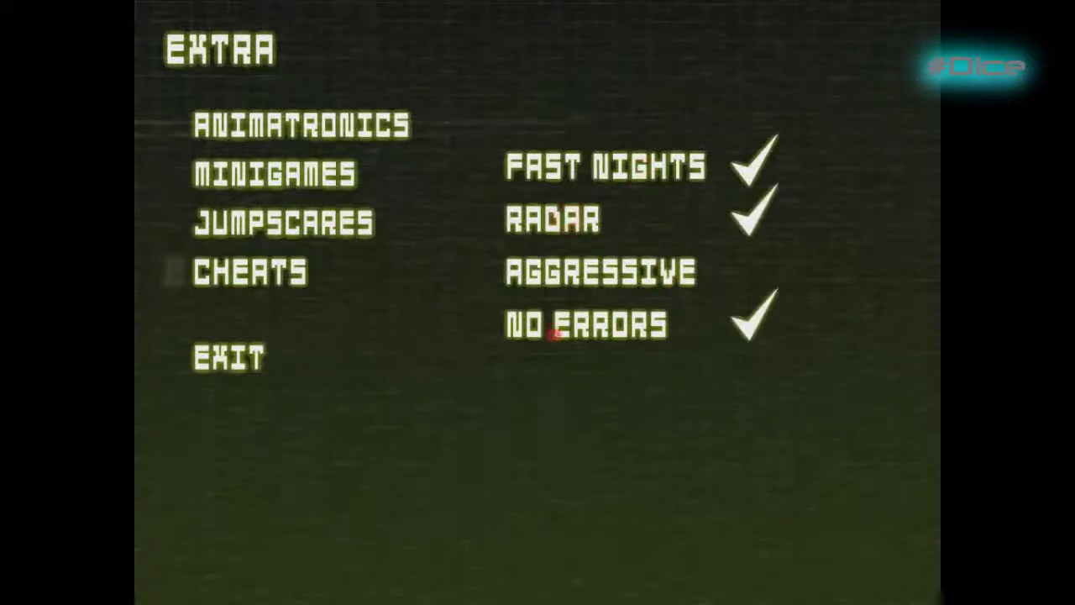
Revisit the minigames, view jumpscare 6 and exit the Extra section
{"action": "left_click", "coordinate": [281, 174]}
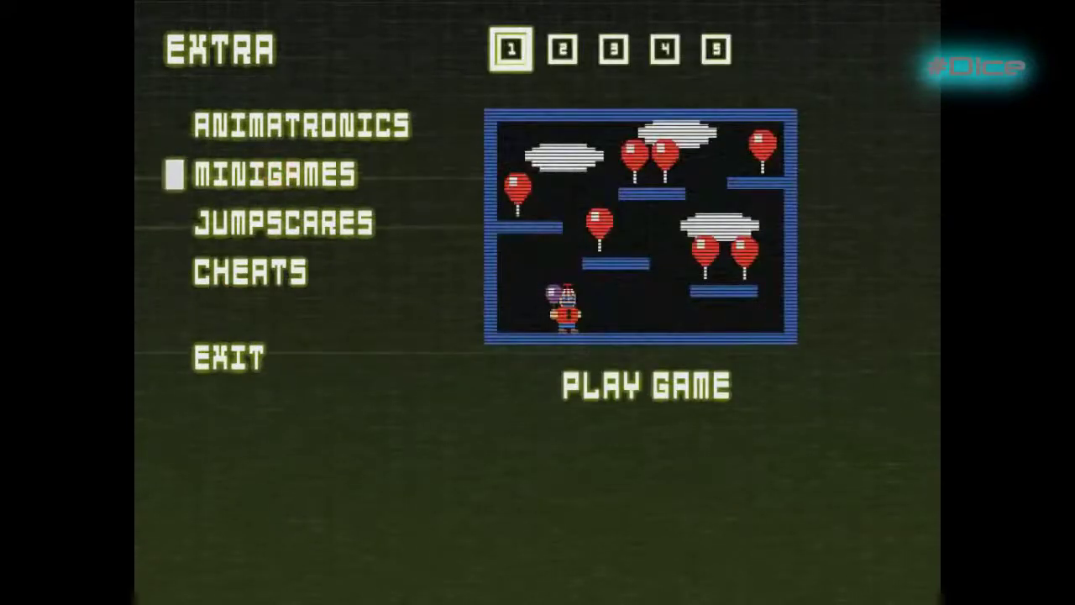
{"action": "left_click", "coordinate": [347, 222]}
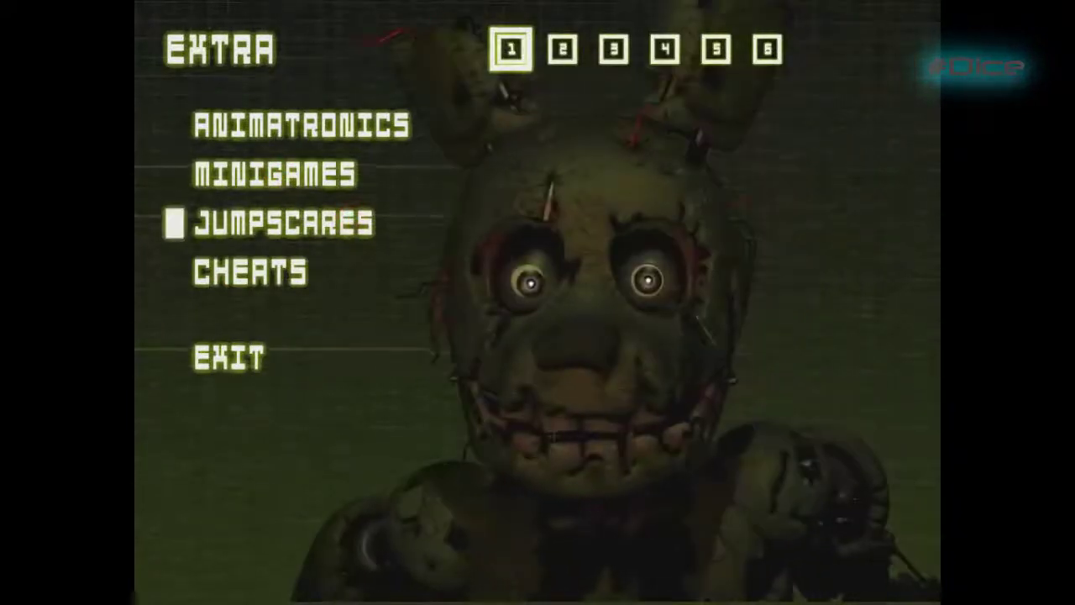
{"action": "left_click", "coordinate": [767, 48]}
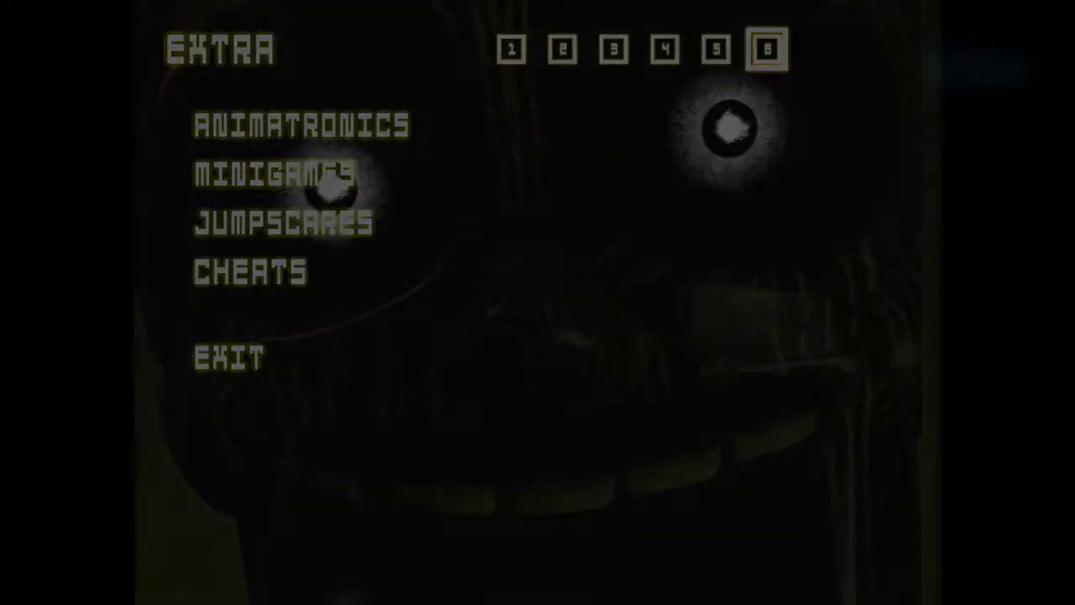
{"action": "left_click", "coordinate": [228, 357]}
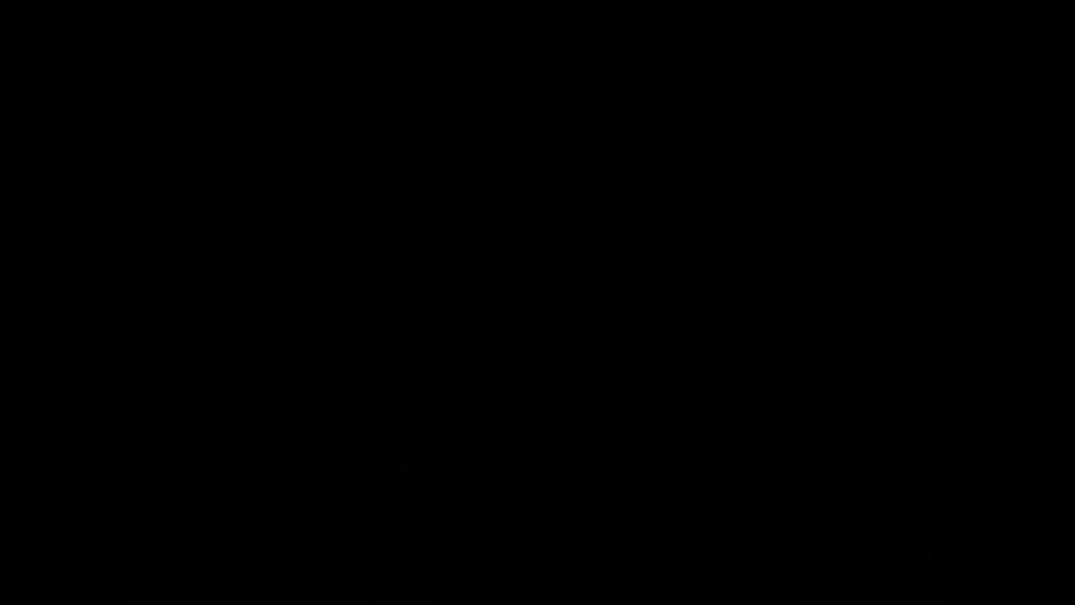